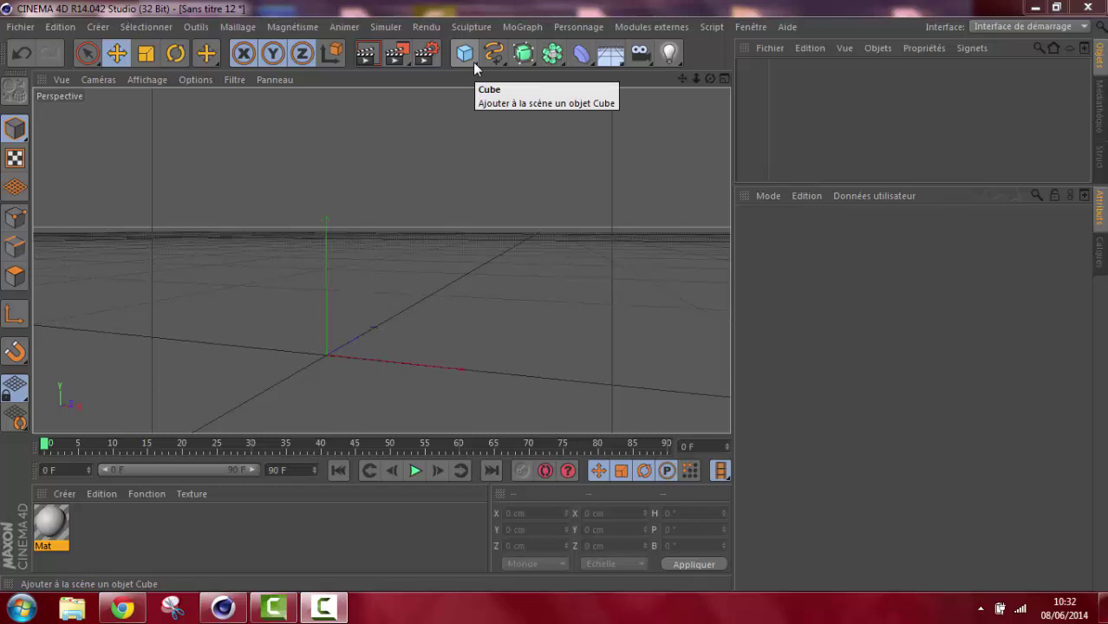
Step: Add the 2000 cm Sol floor as a Corps collision body with Rebond 50% and Friction 30%
click(610, 57)
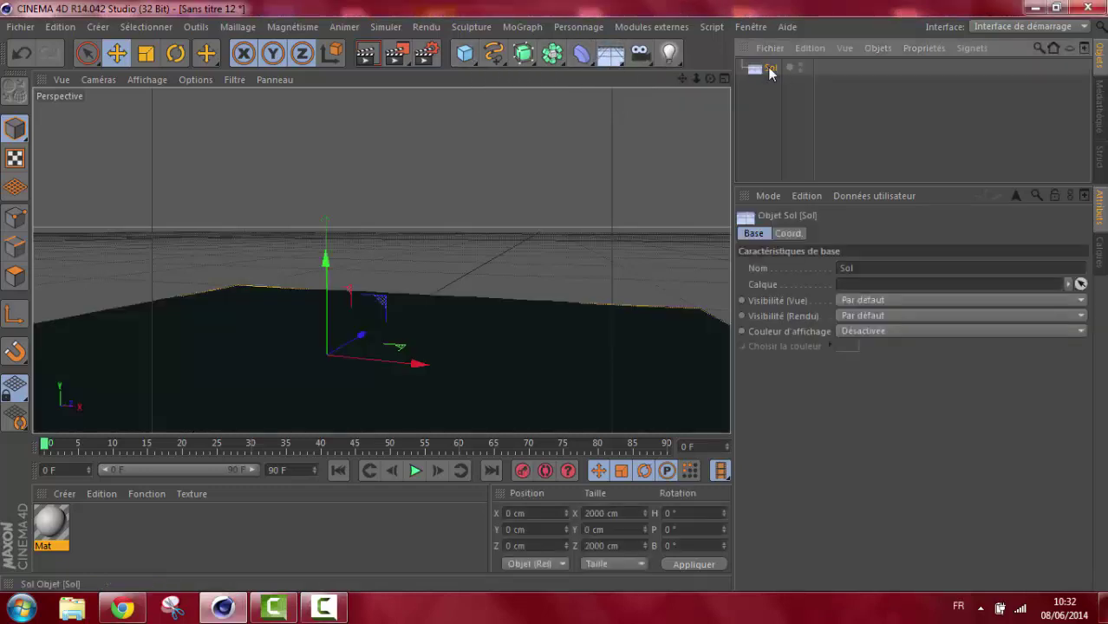
right_click(769, 73)
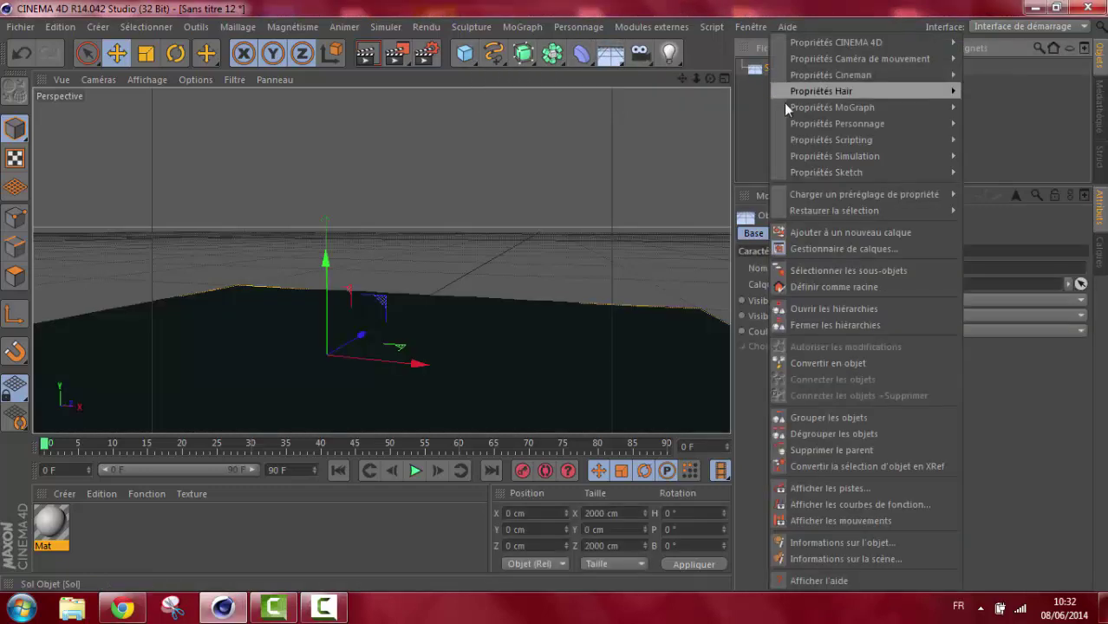
mouse_move(834, 156)
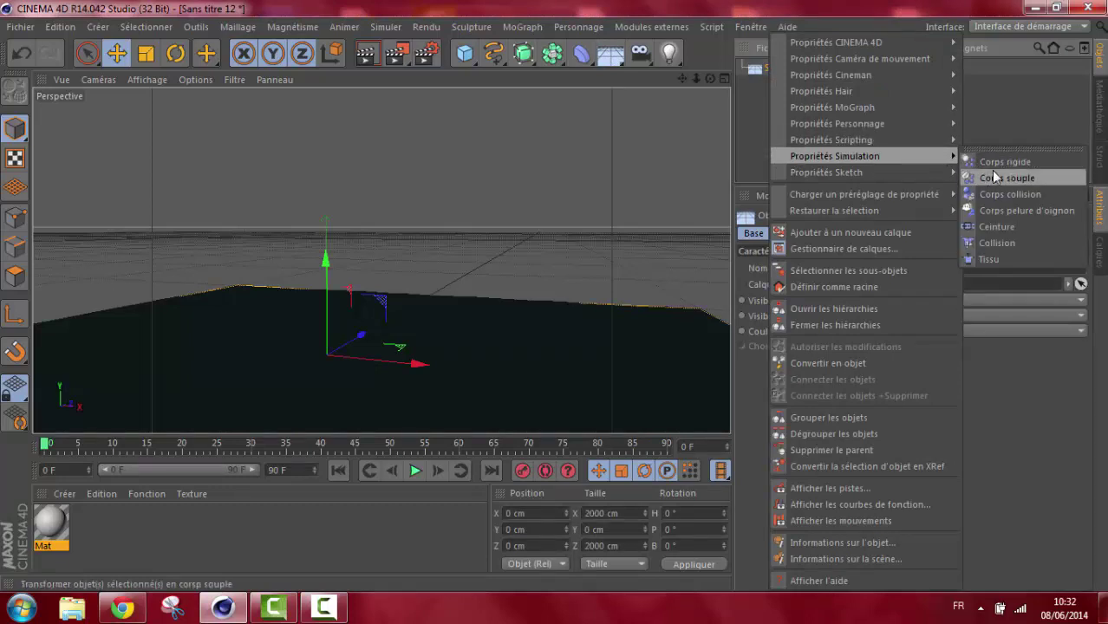
click(998, 164)
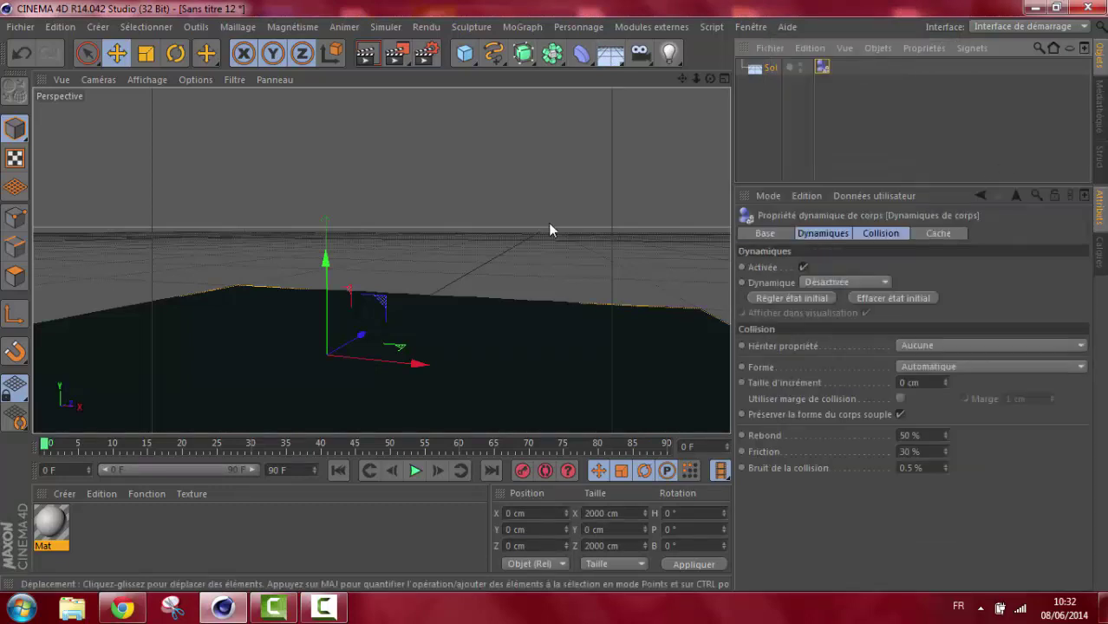
Step: Add a 200 cm Cube raised to Y 87.93 cm and make it a Corps collision body
click(464, 53)
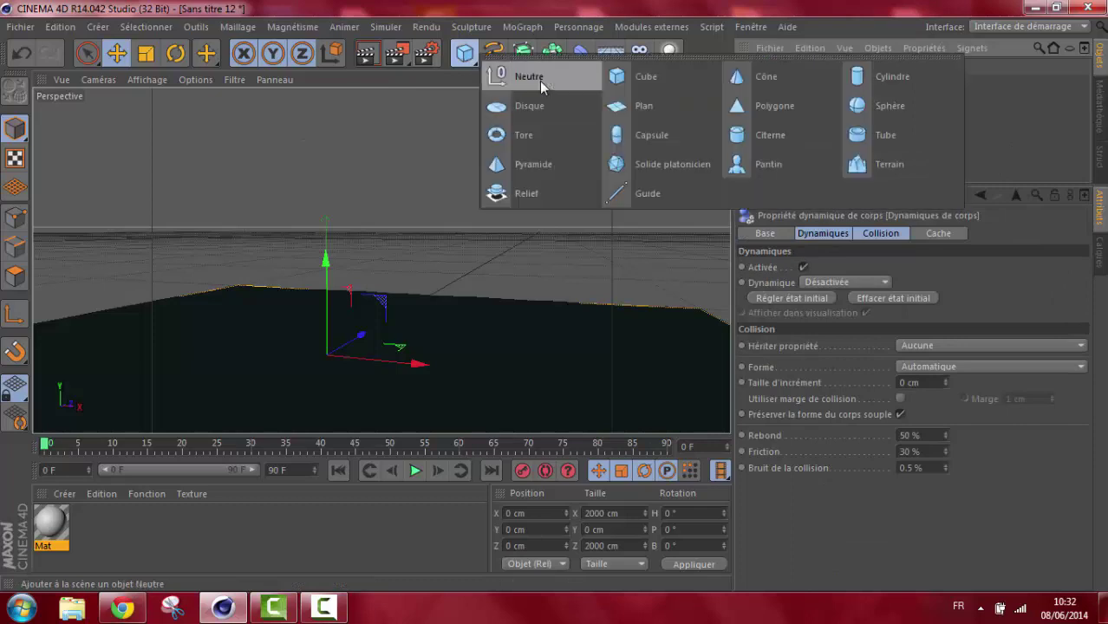
click(642, 76)
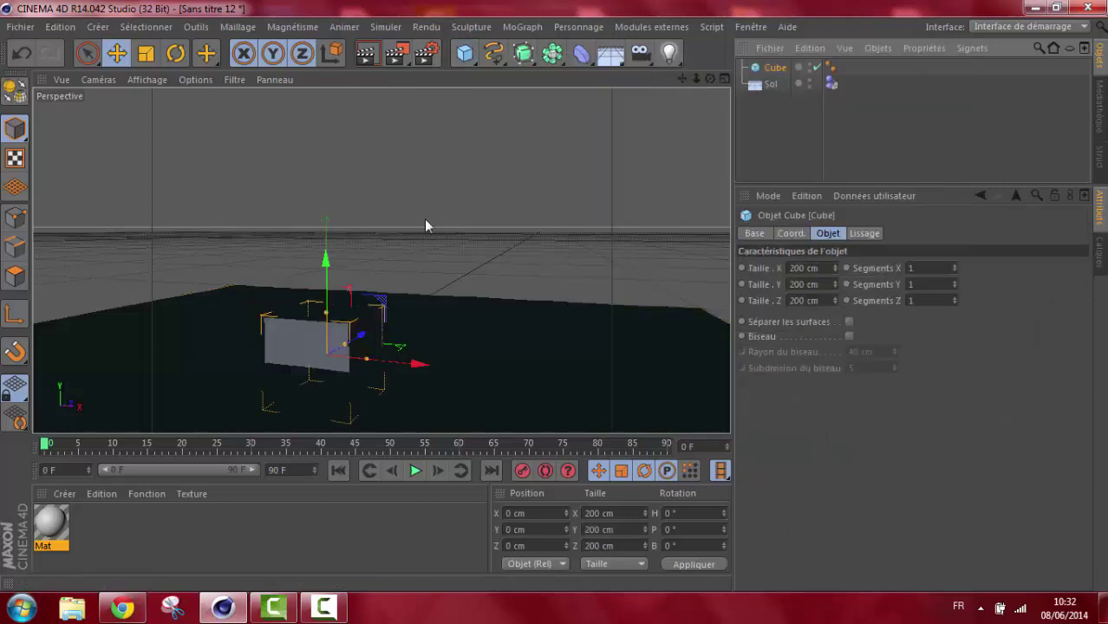
drag(327, 268, 327, 230)
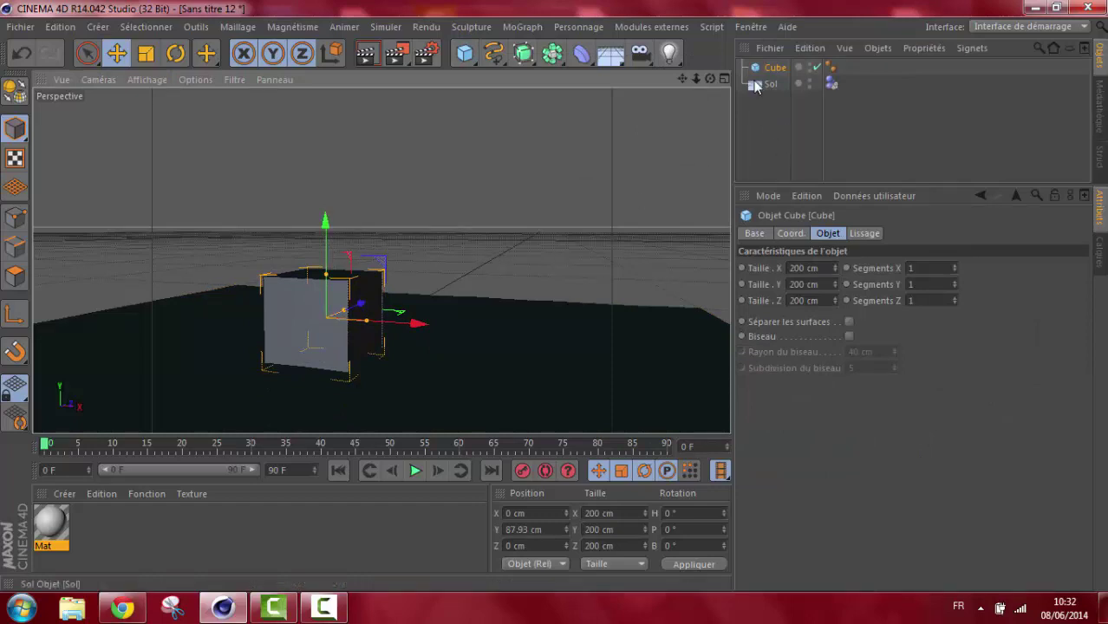
right_click(778, 73)
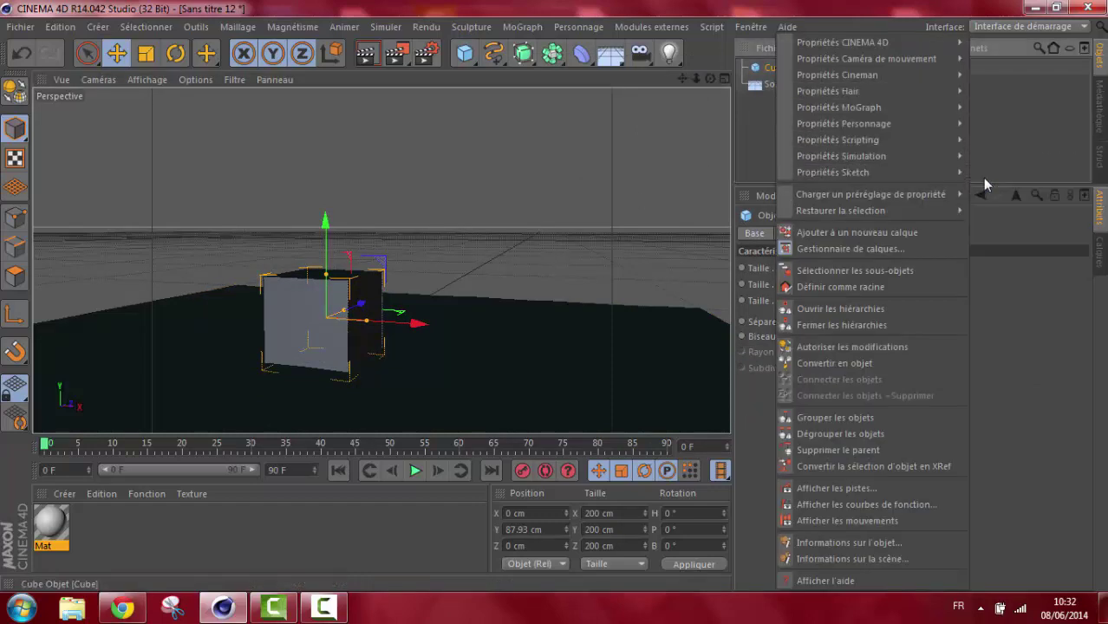
mouse_move(841, 156)
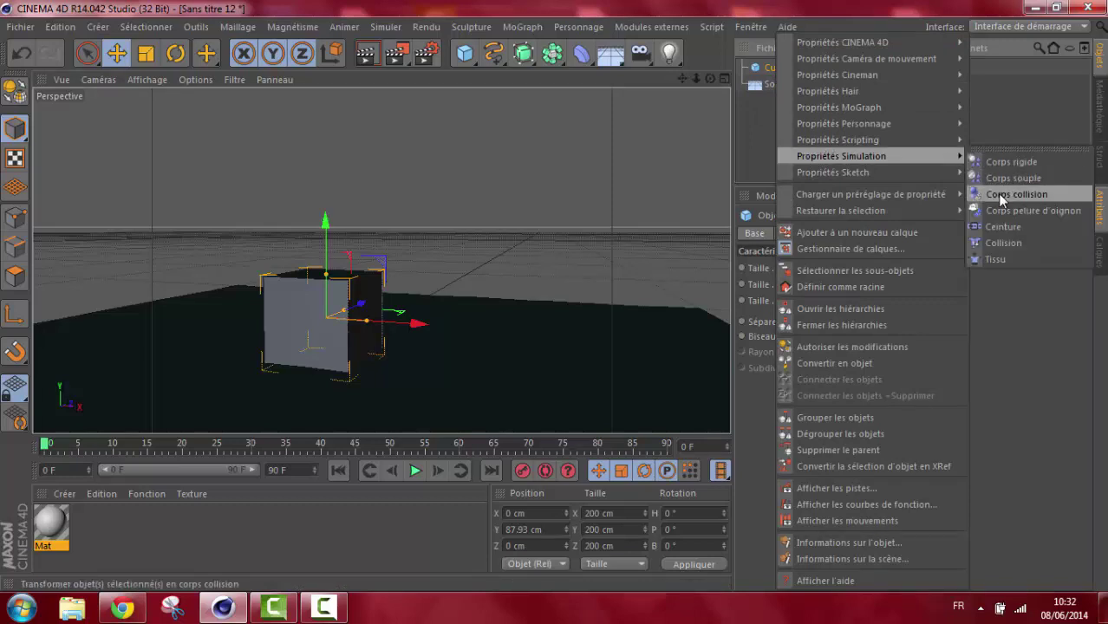
click(1002, 196)
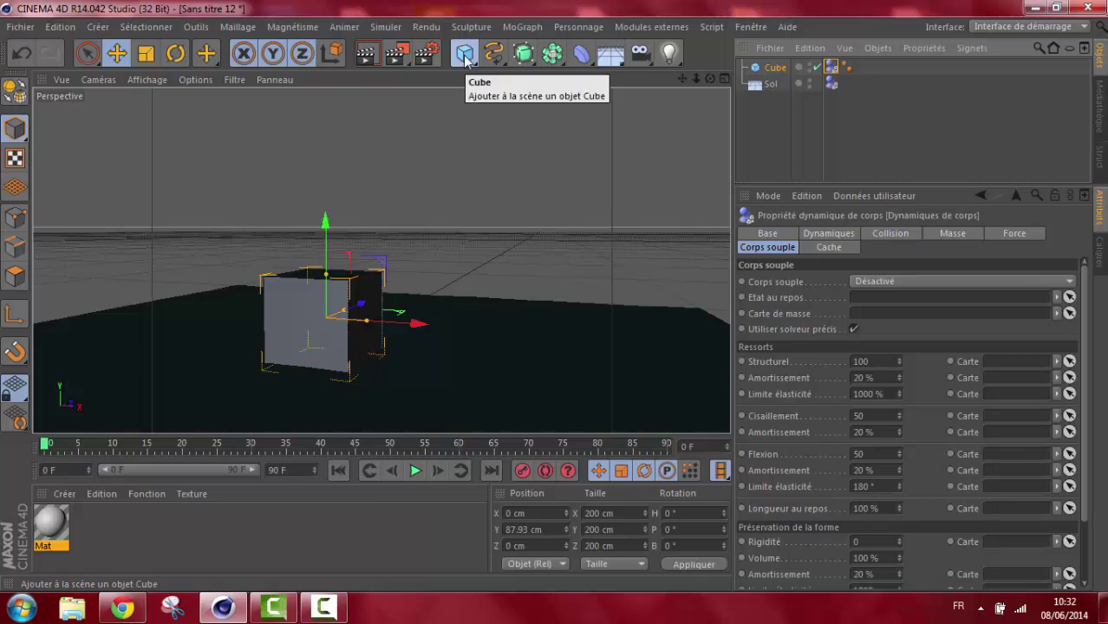
Step: Add a 100 cm Sphère at X 84.436, Y 464.111 cm and make it a Corps souple
drag(465, 53, 890, 106)
drag(326, 256, 326, 113)
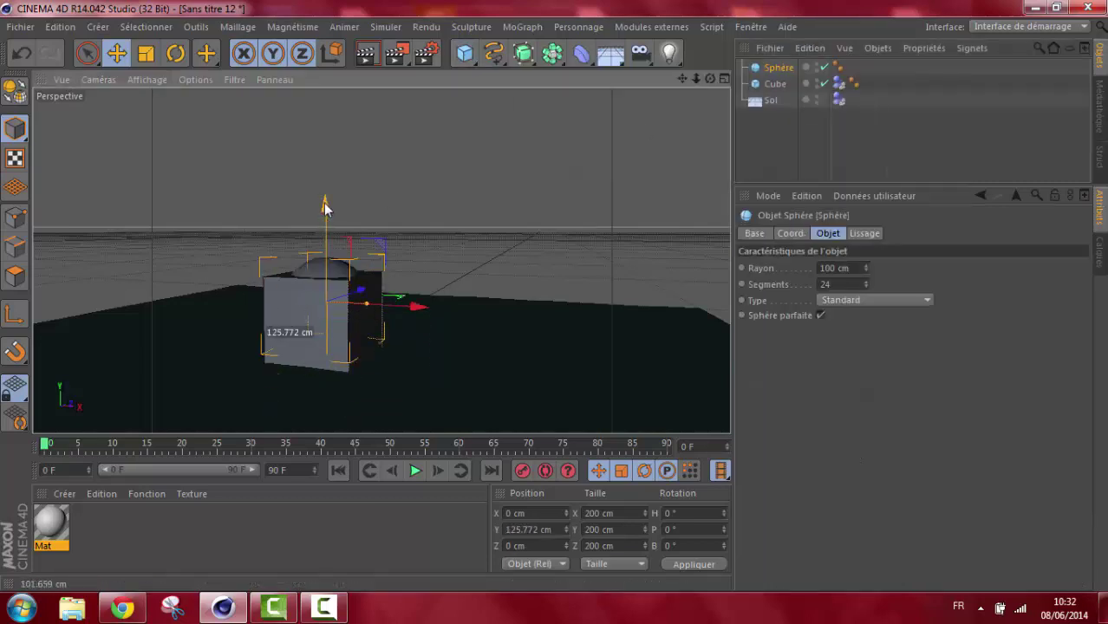
drag(556, 301, 361, 286)
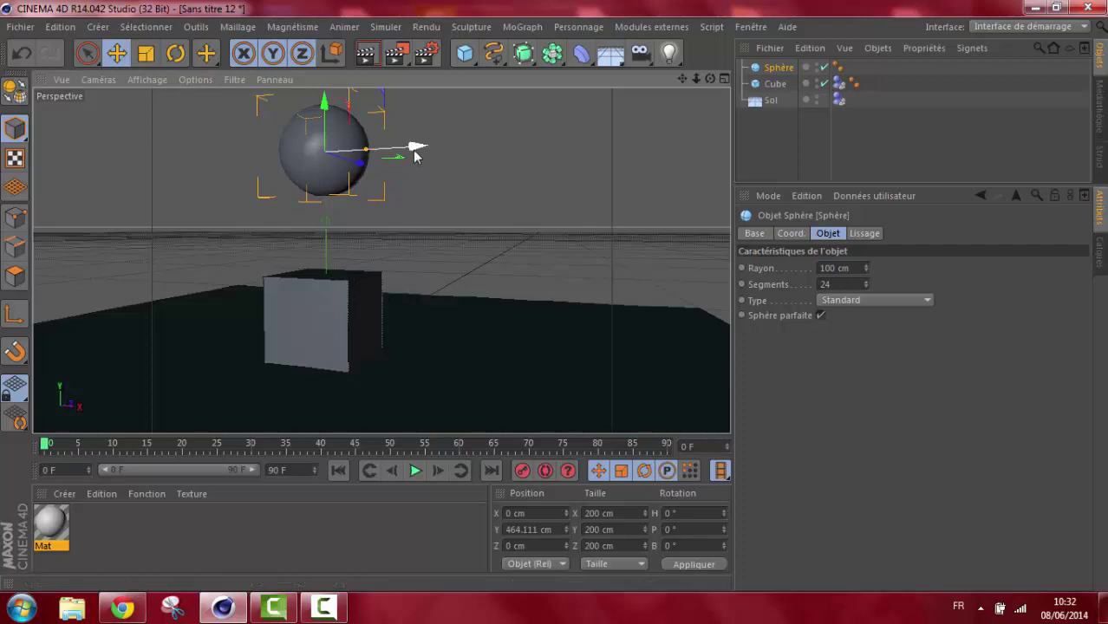
drag(415, 148, 452, 158)
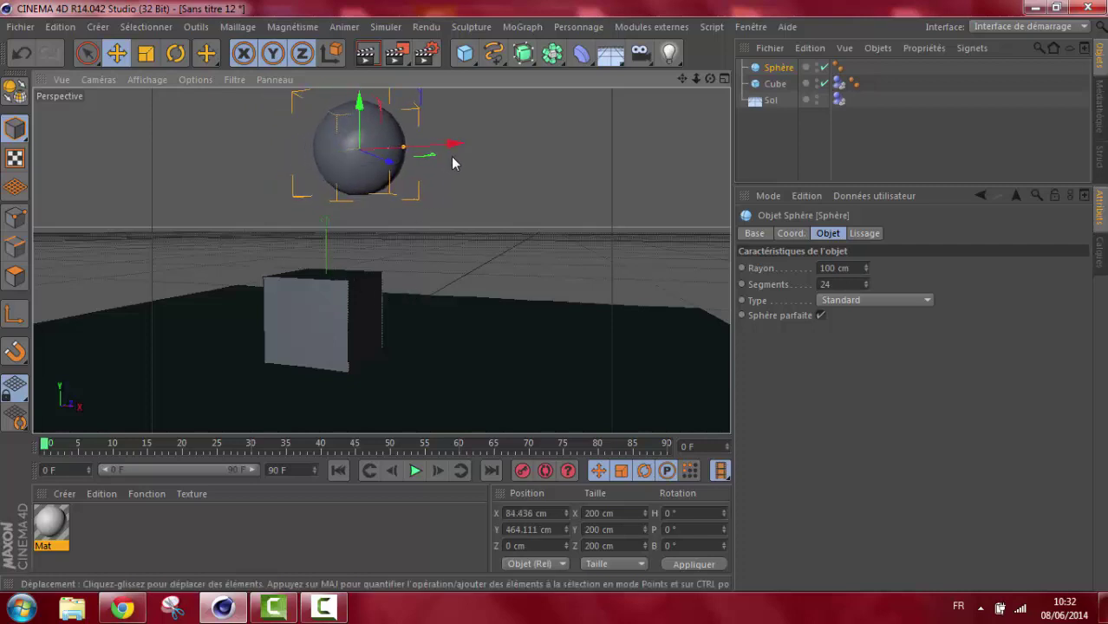
right_click(779, 66)
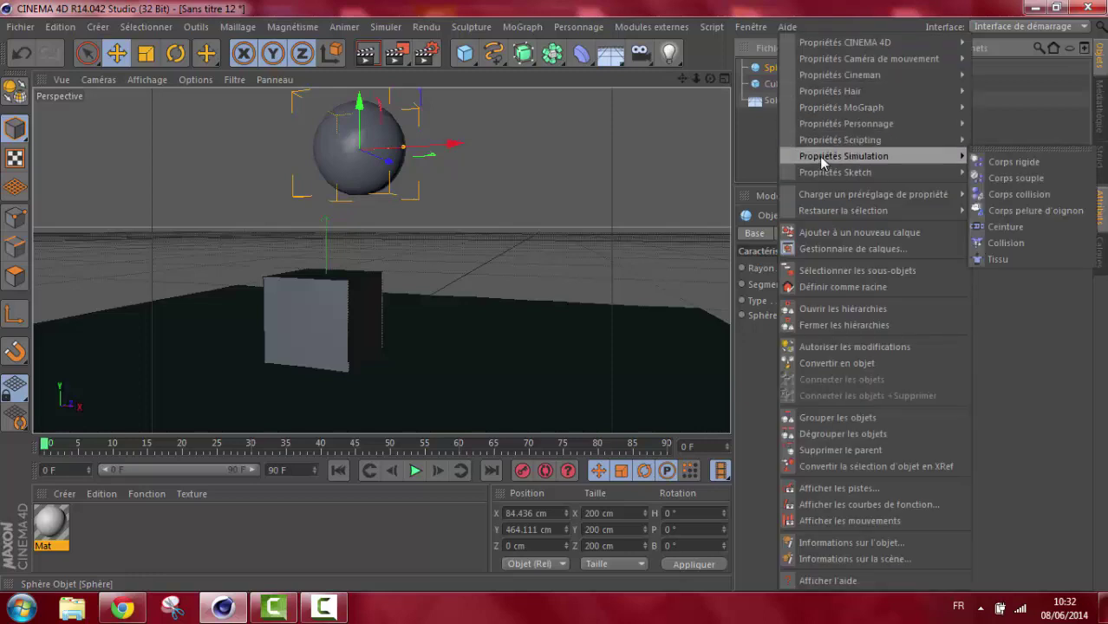
mouse_move(844, 156)
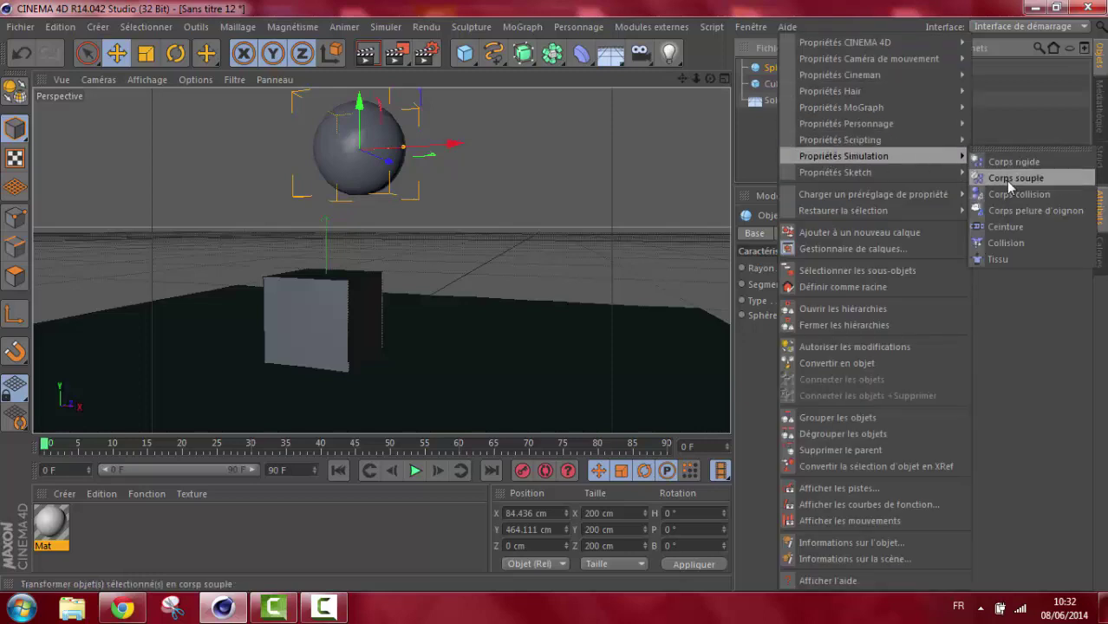
click(1008, 179)
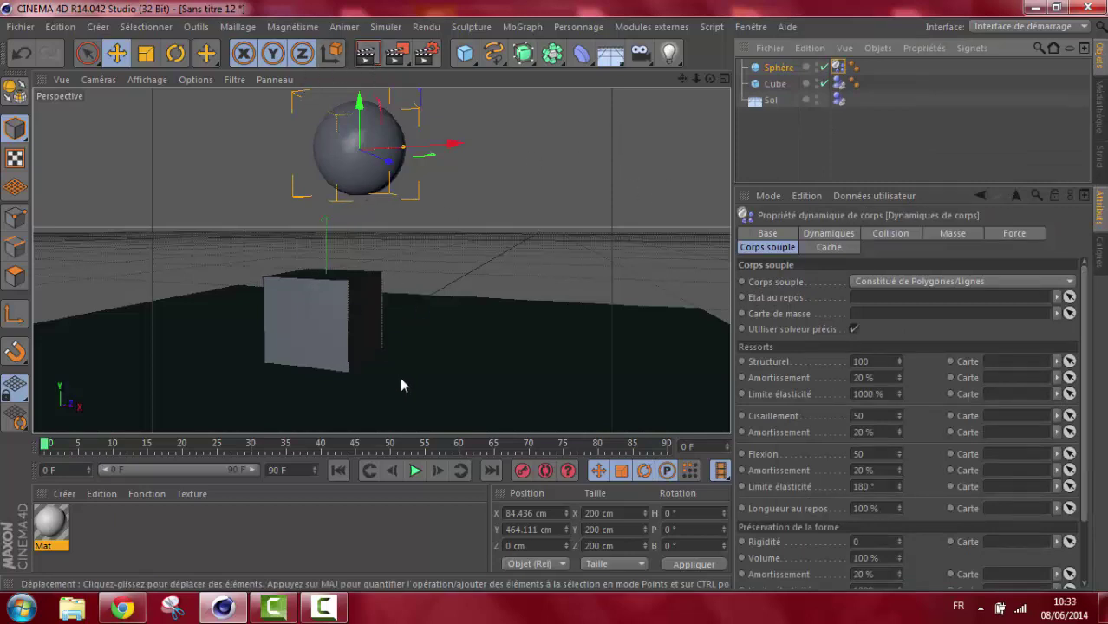
Step: Preview the soft sphere falling onto the floor, then rewind to frame 0
click(414, 470)
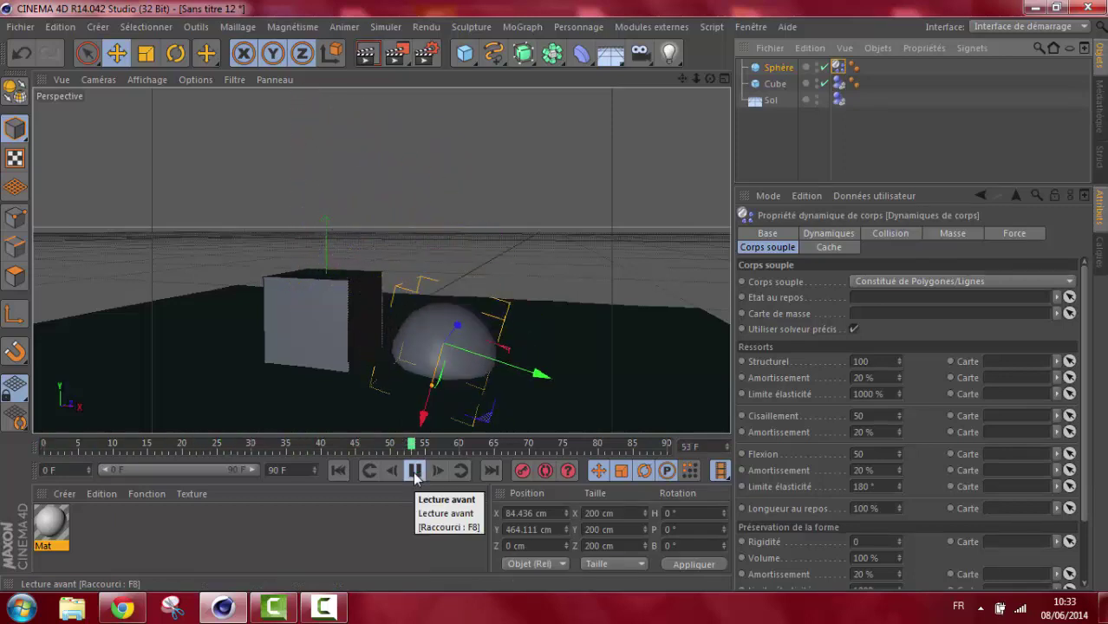
click(414, 472)
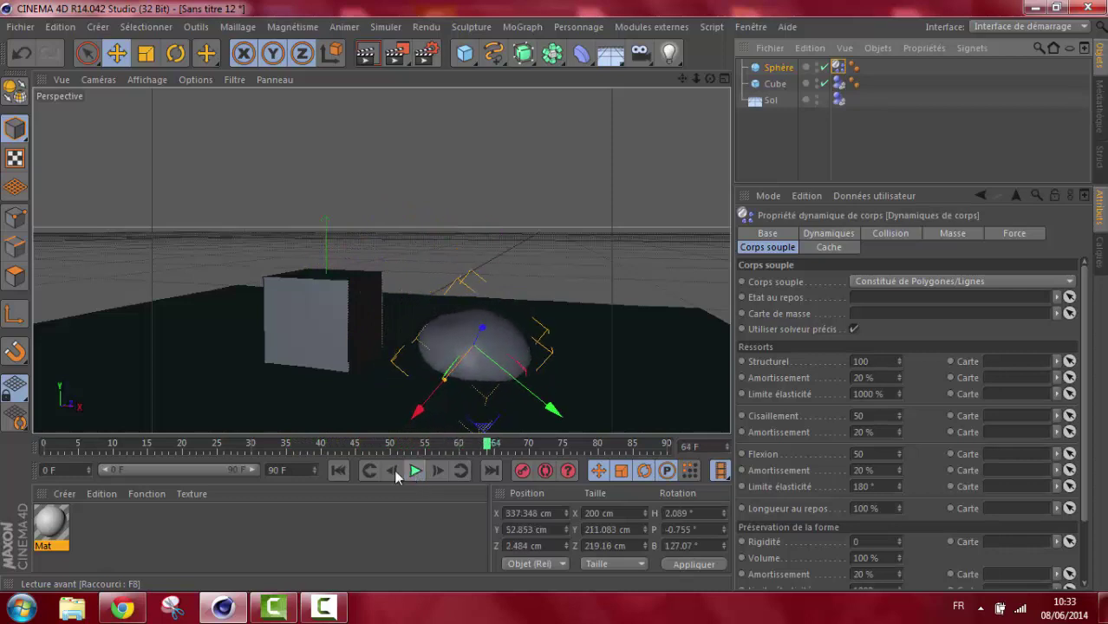
click(338, 471)
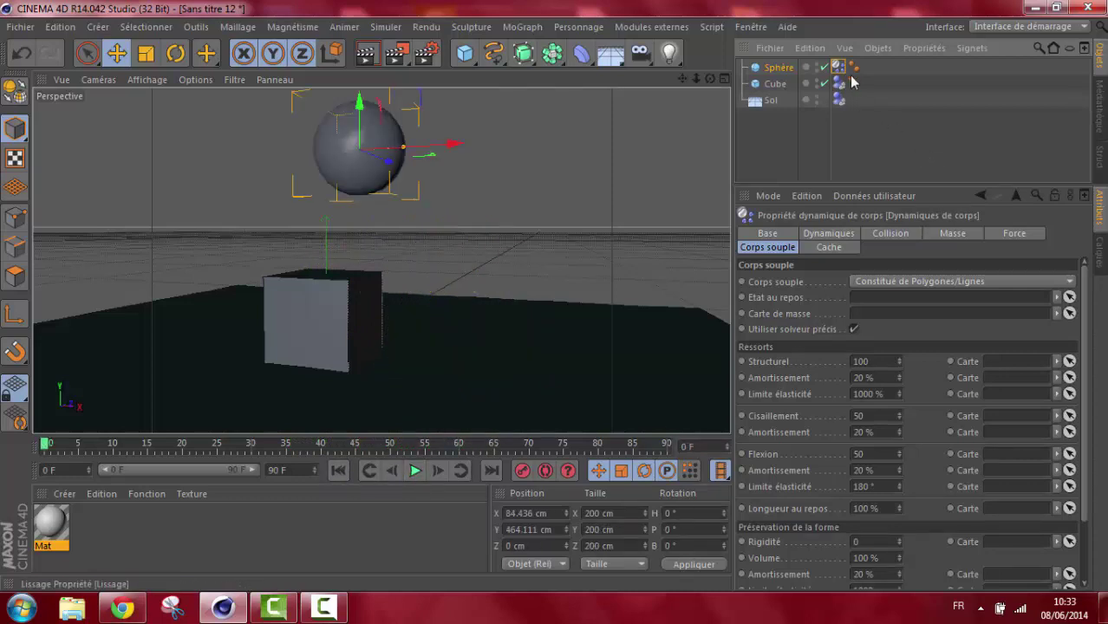
Step: Review the sphere's dynamics tabs and select the Corps souple Rigidité value to change it to 40
ctrl+drag(854, 67, 854, 83)
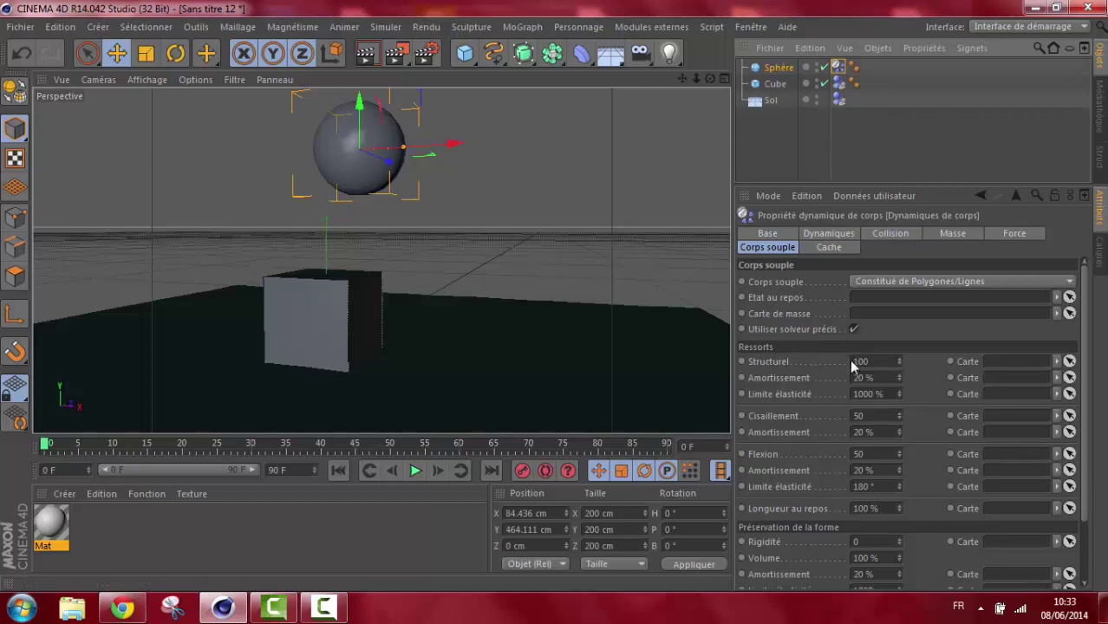
click(825, 234)
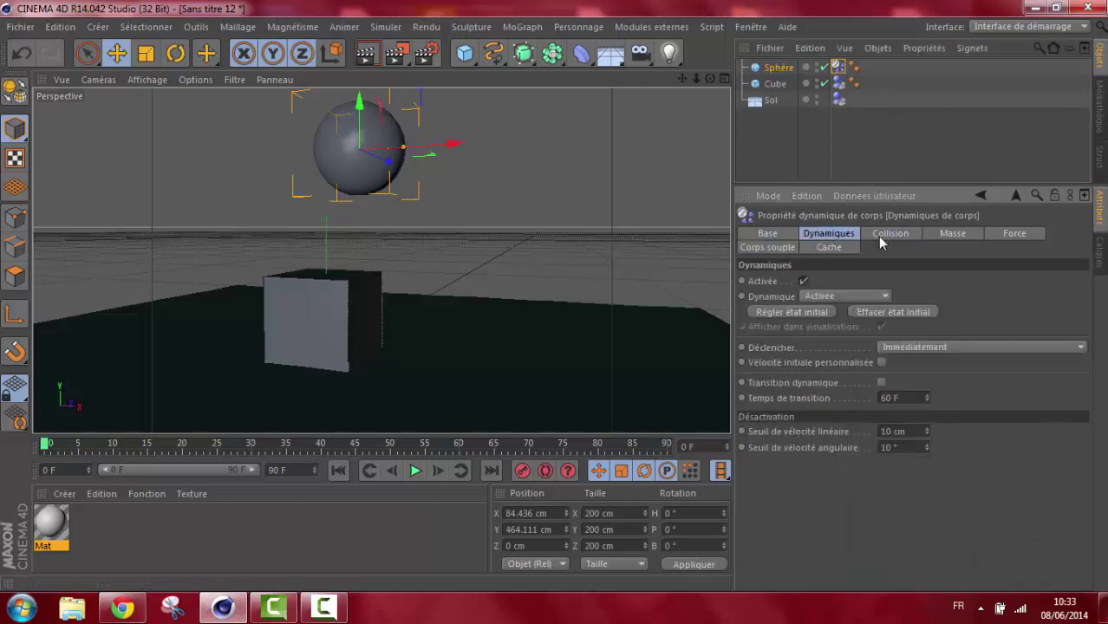
click(880, 237)
click(769, 250)
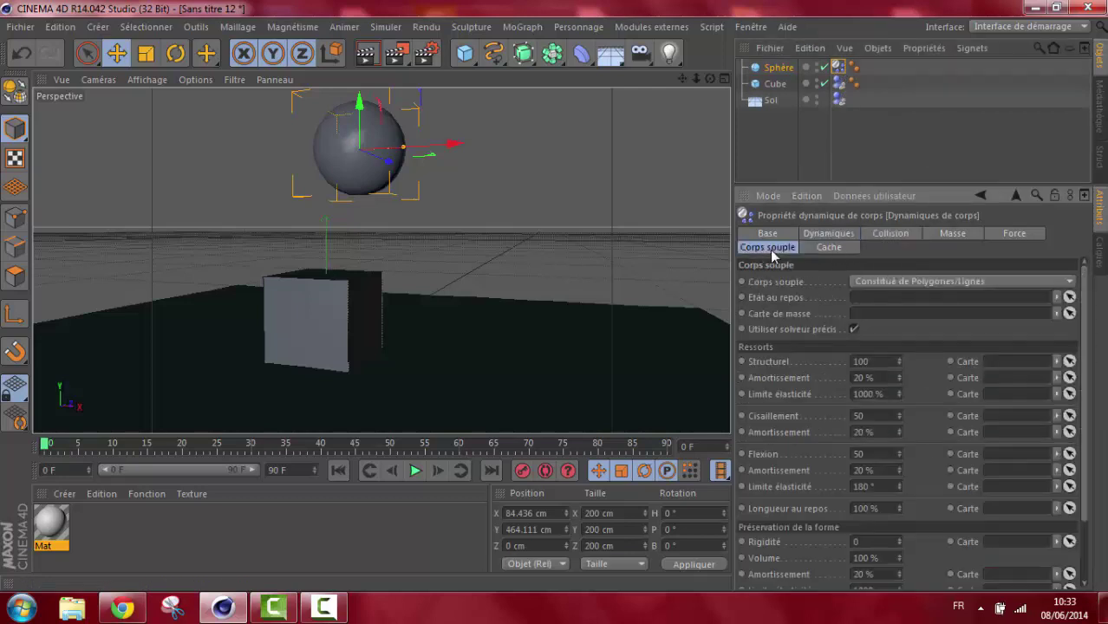
drag(1083, 363, 1083, 408)
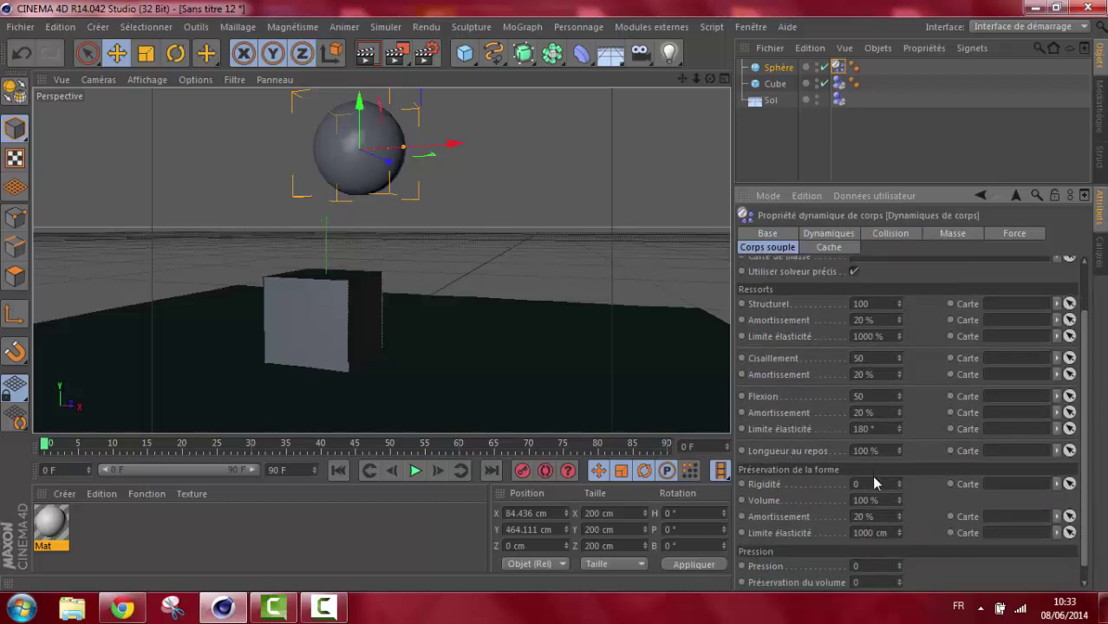
drag(867, 484, 840, 483)
text(40)
Step: Apply Rigidité 40, preview the stiffer sphere's fall, and rewind to frame 0
key(Return)
click(417, 470)
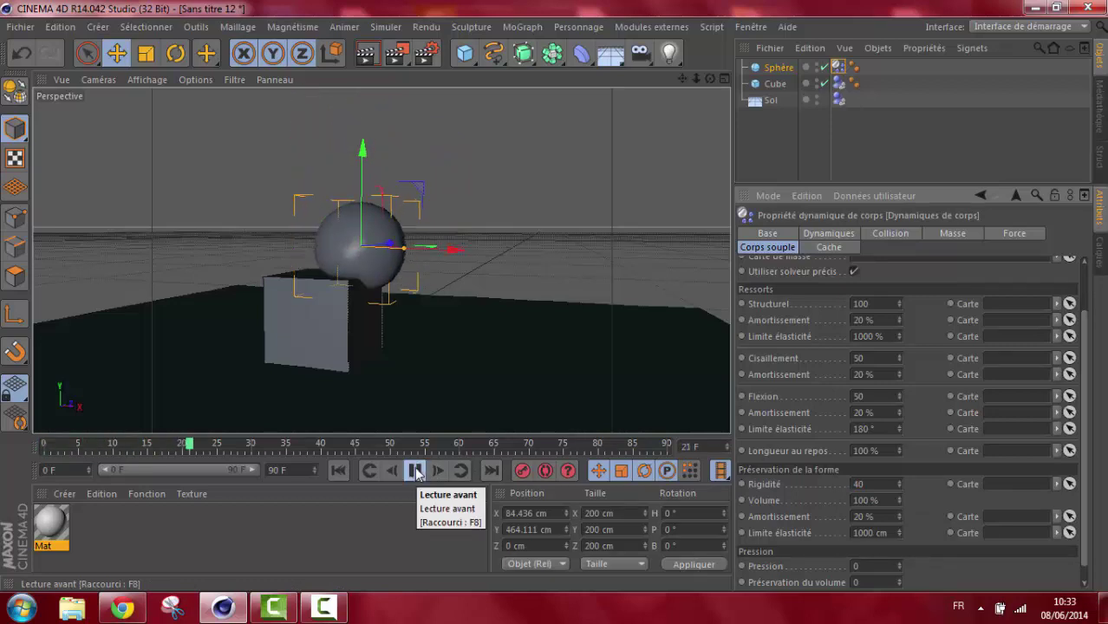
click(407, 470)
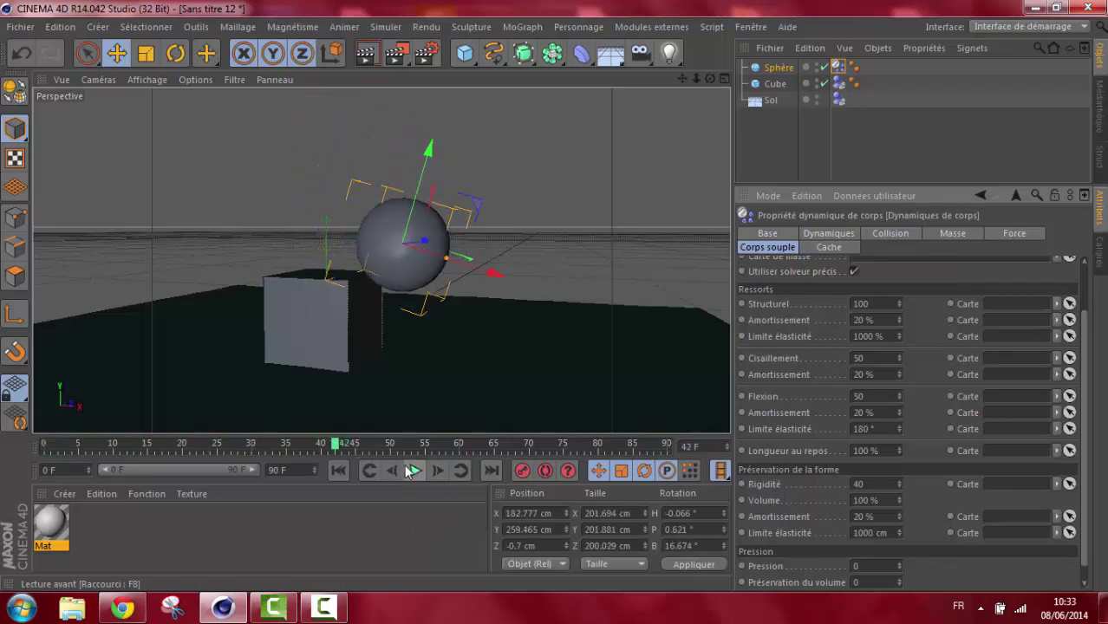
click(338, 470)
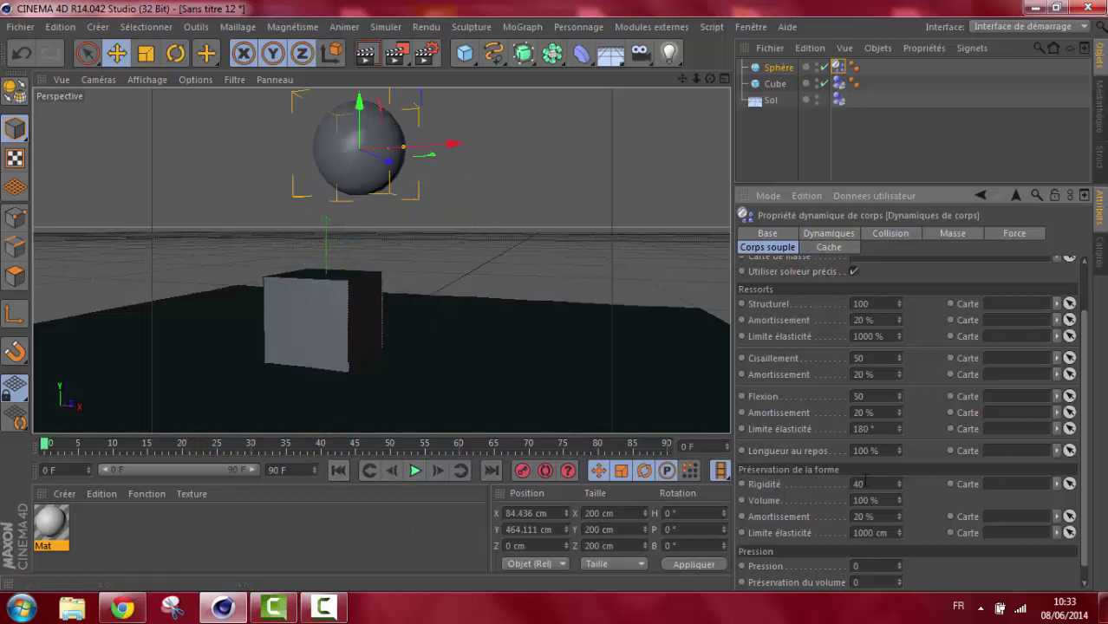
Step: Change Rigidité to 10 and preview the fall again
drag(865, 484, 818, 482)
text(10)
click(415, 469)
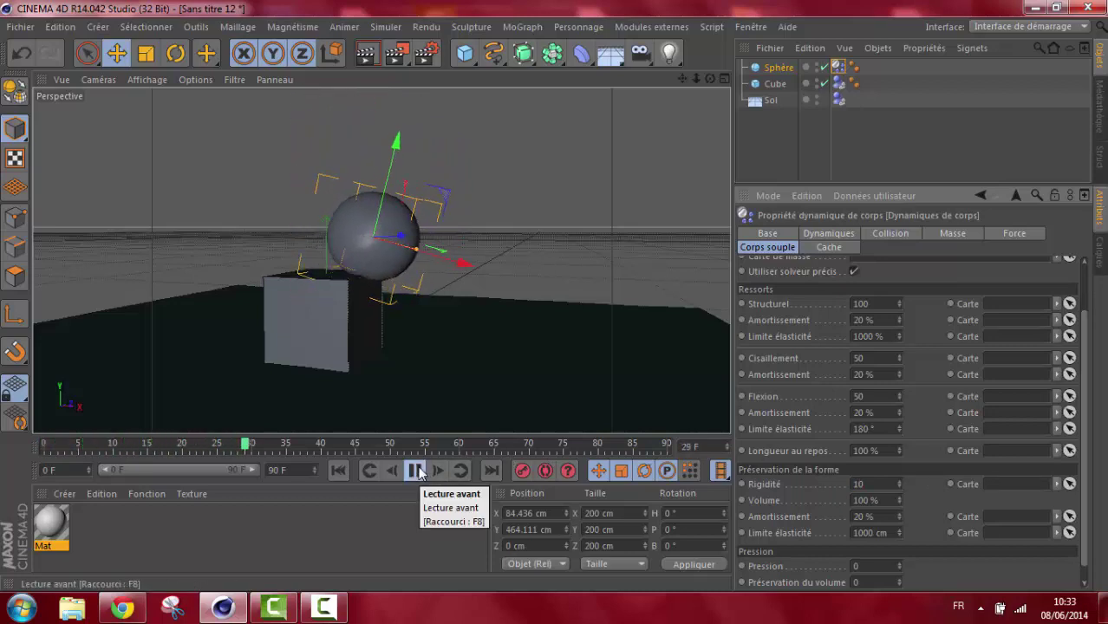
click(417, 469)
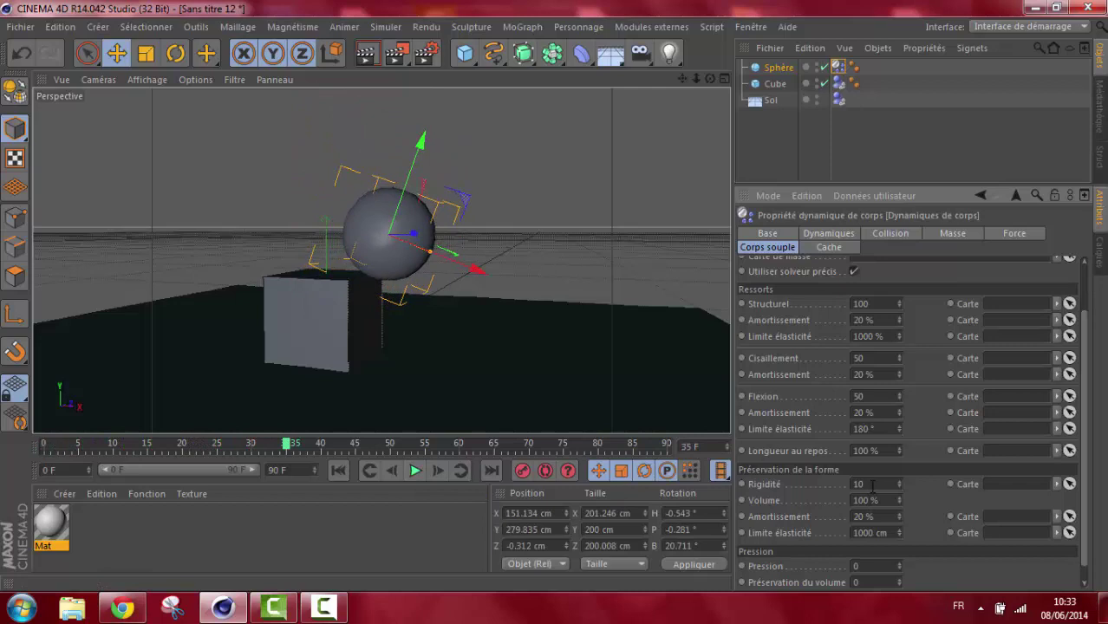
Step: Set Rigidité to 0, preview the sphere squashing over the cube, and return to frame 0
drag(872, 487, 789, 489)
click(338, 470)
click(412, 470)
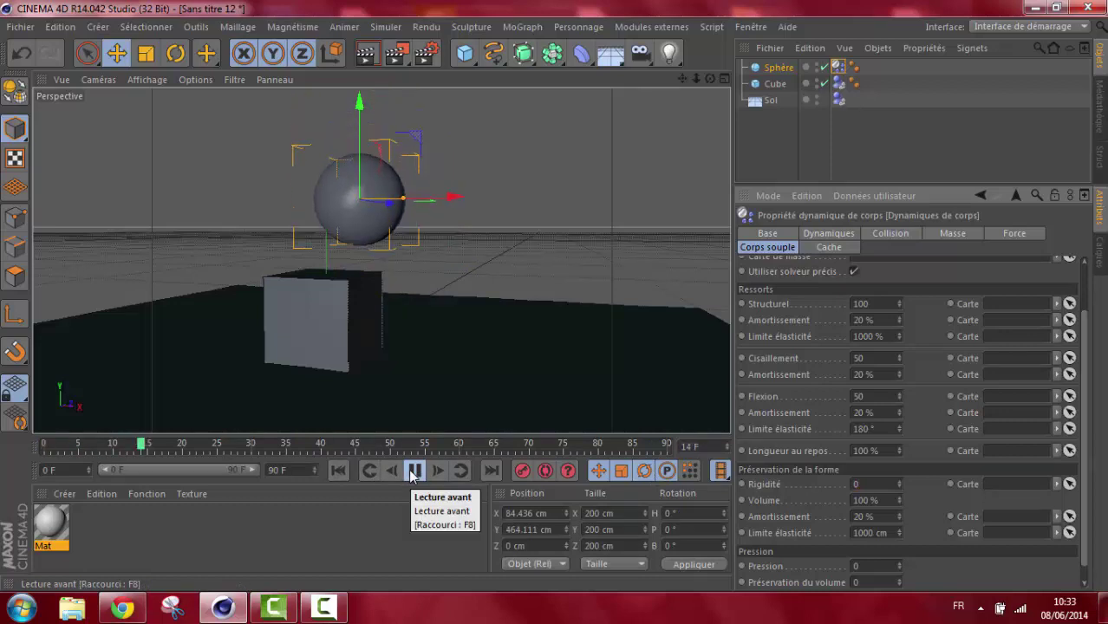
click(414, 470)
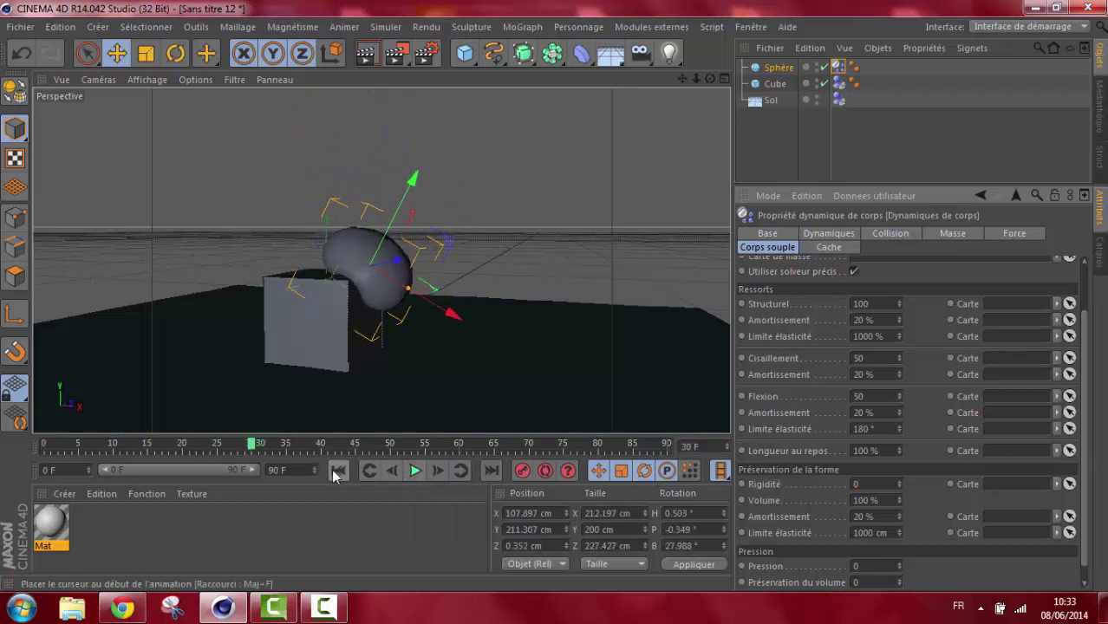
click(335, 473)
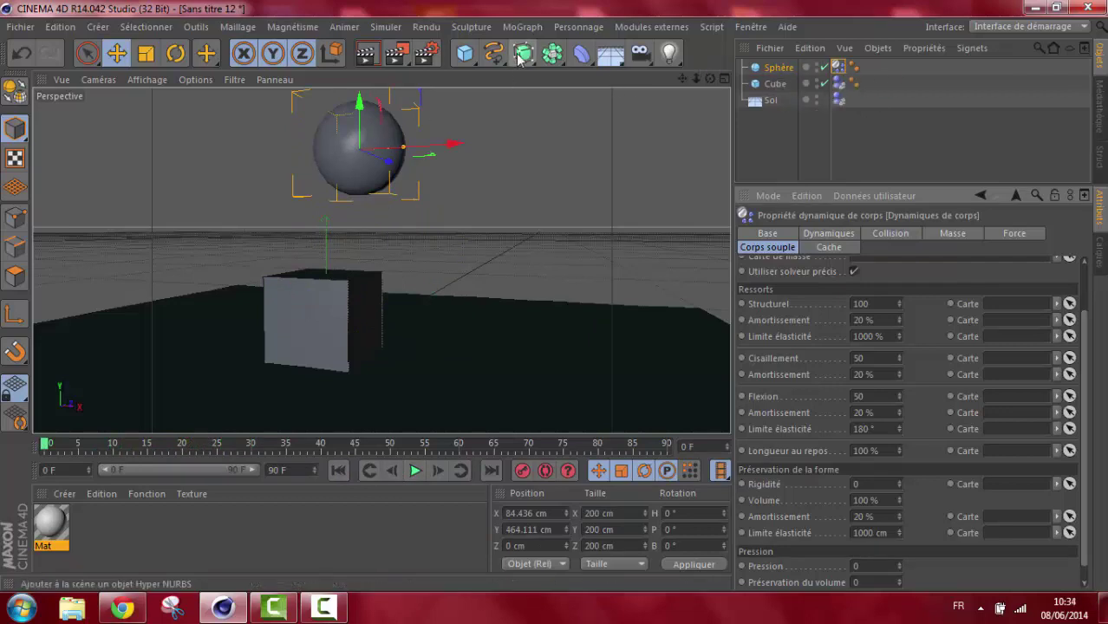
Step: Add a Réseau d'atomes and put the Sphère under it to form a lattice ball
click(552, 54)
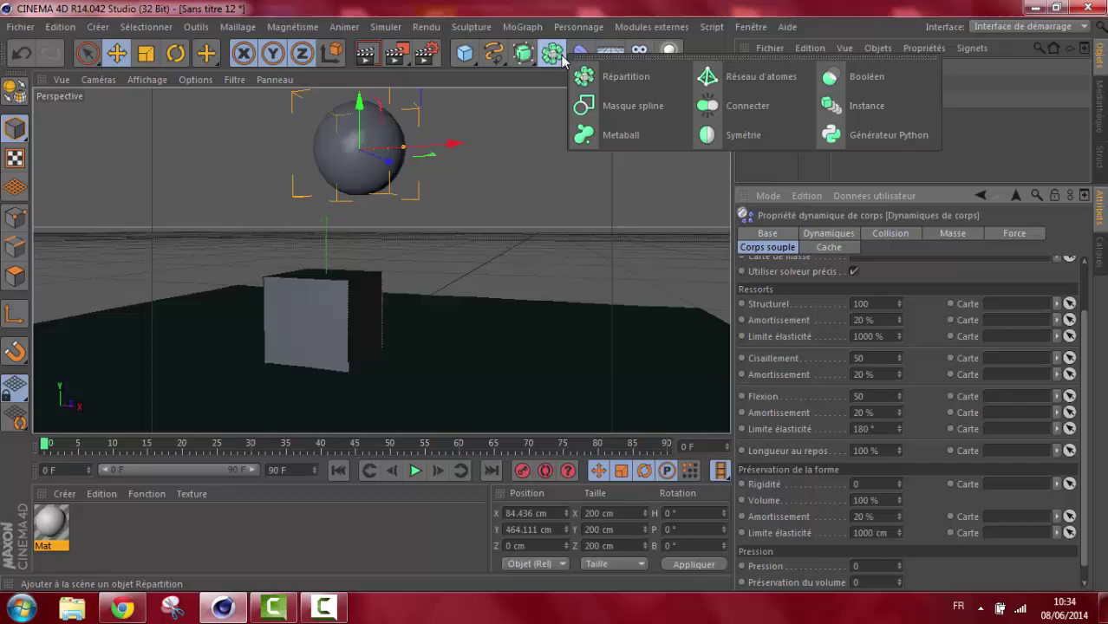
click(757, 78)
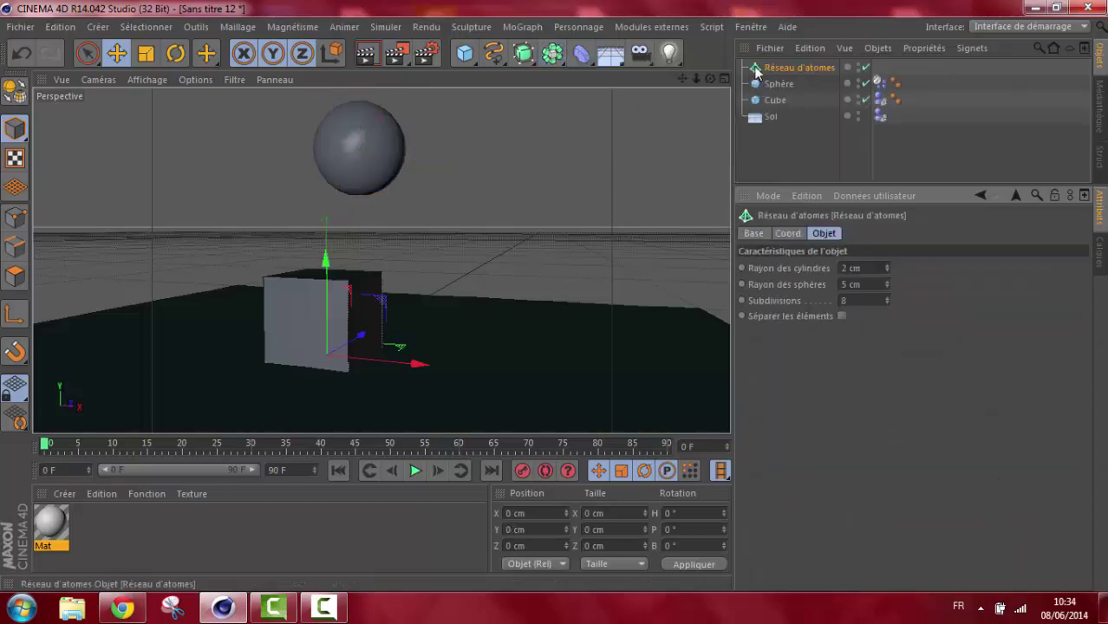
drag(771, 84, 785, 69)
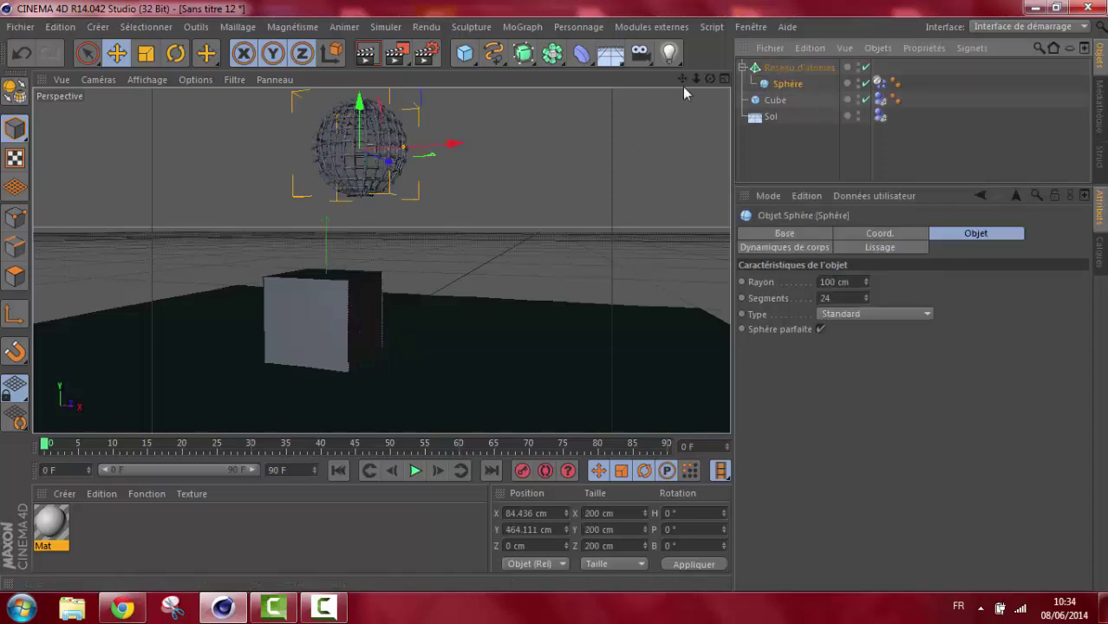
Step: Reframe the viewport around the lattice sphere and cube, selecting the Réseau d'atomes
drag(683, 80, 700, 80)
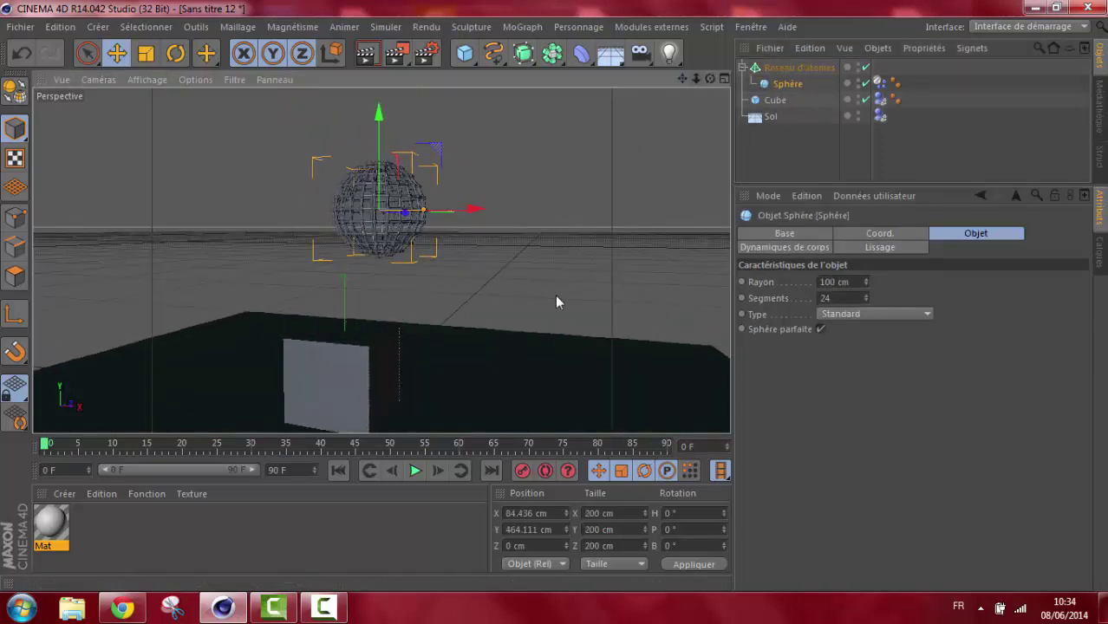
scroll(555, 301, up, 2)
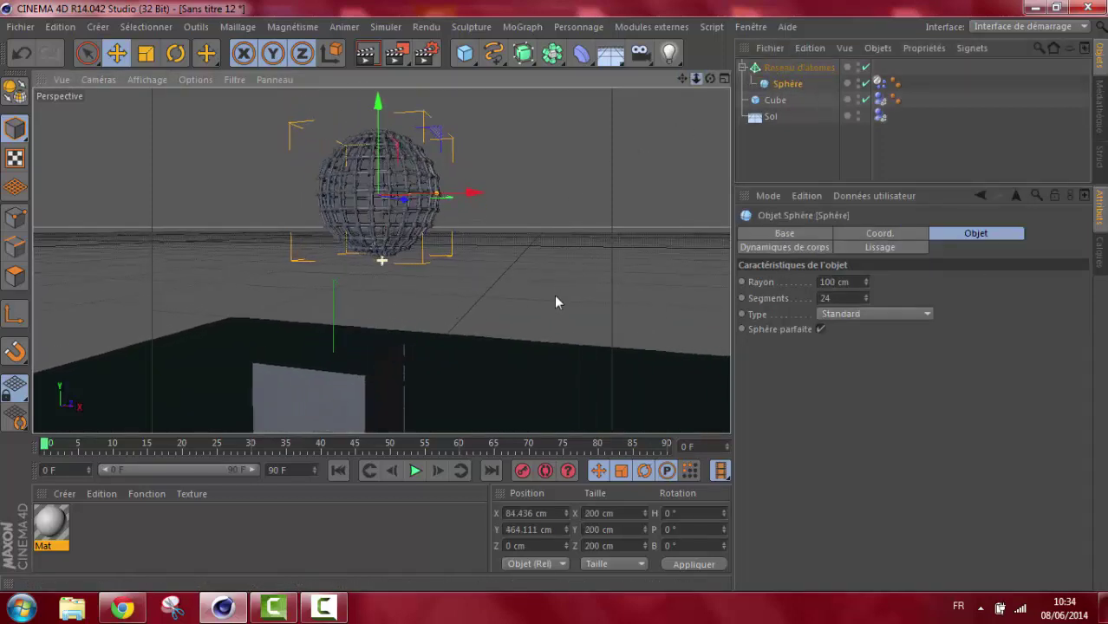
scroll(556, 300, up, 2)
scroll(556, 301, up, 2)
scroll(556, 300, up, 1)
drag(685, 83, 553, 298)
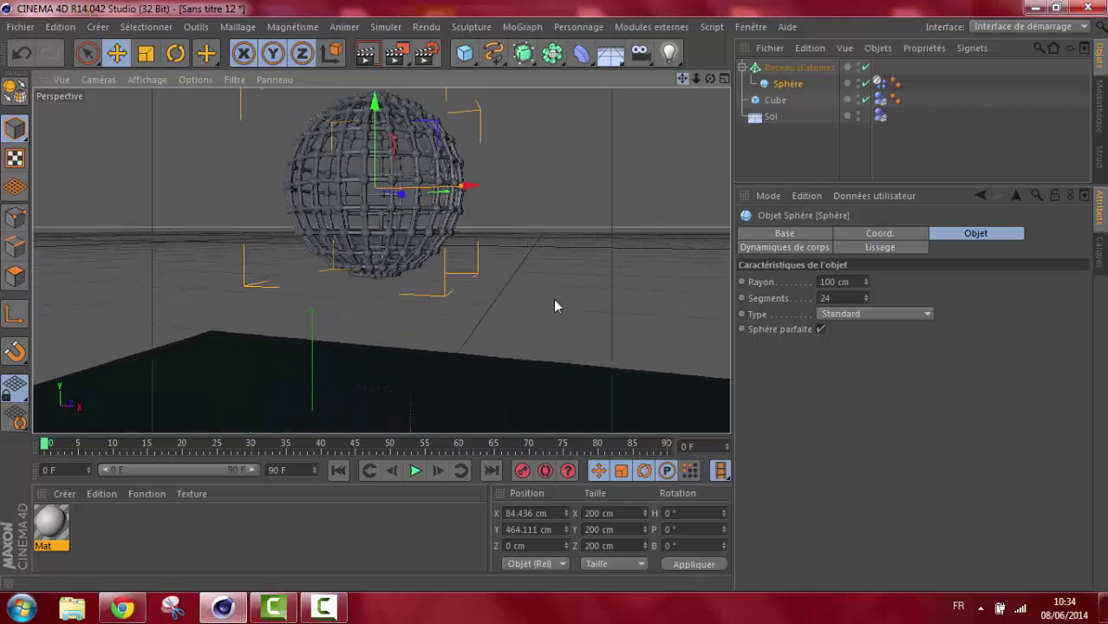
click(783, 68)
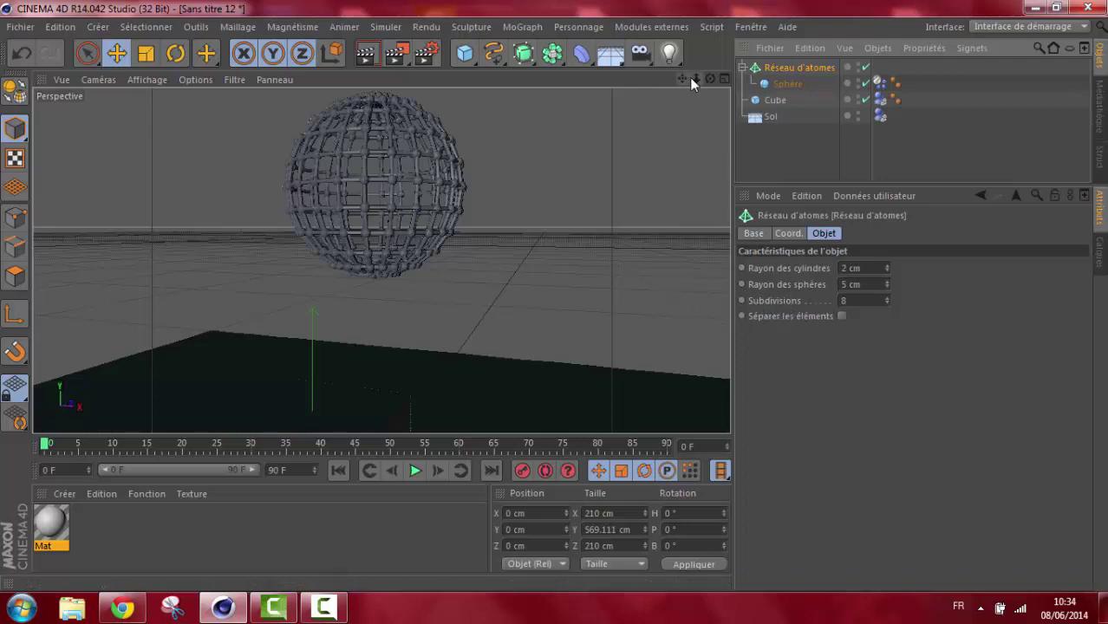
drag(693, 78, 556, 304)
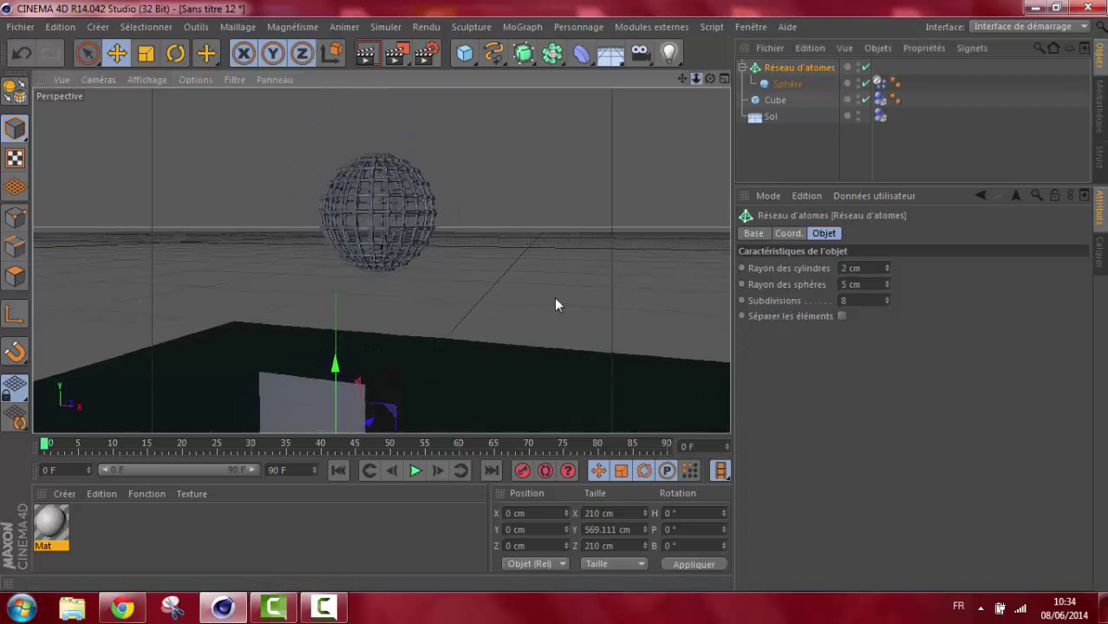
drag(680, 76, 554, 295)
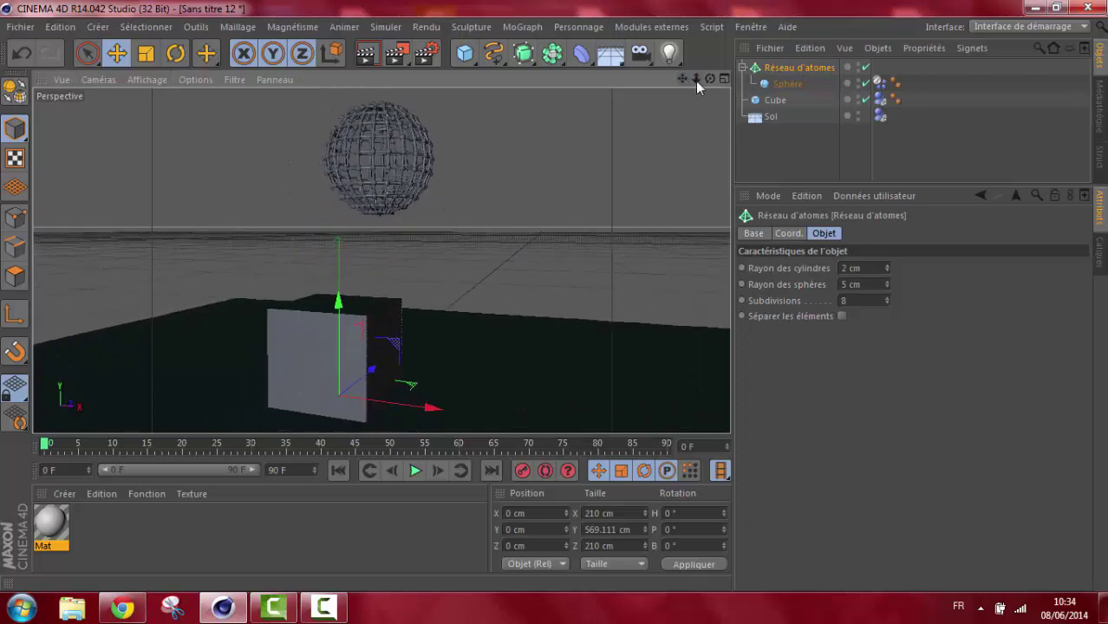
drag(706, 79, 555, 294)
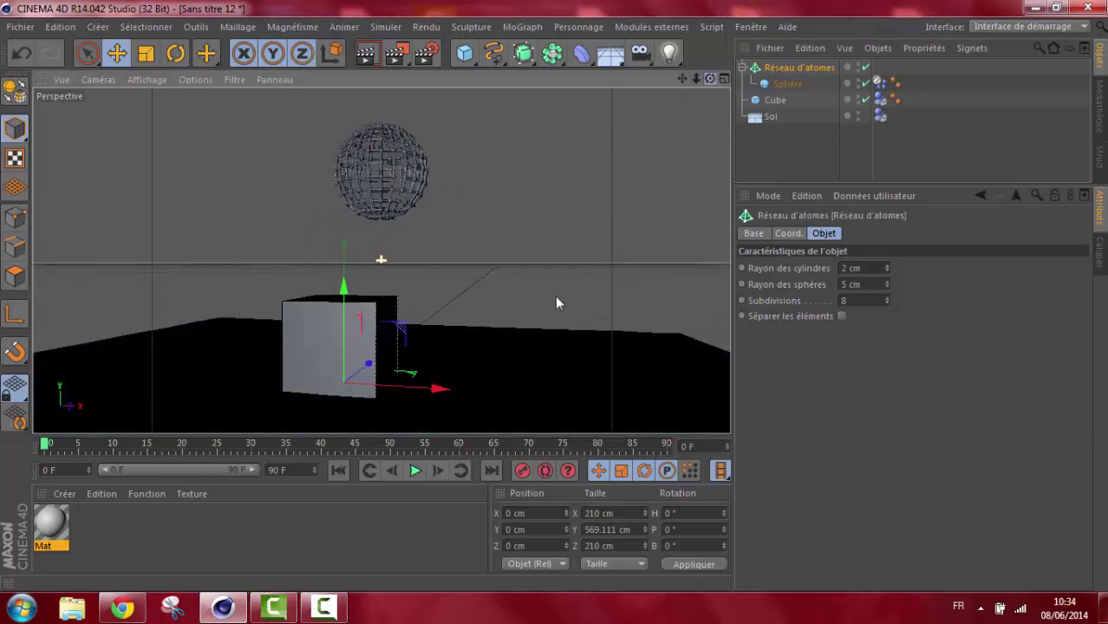
click(416, 470)
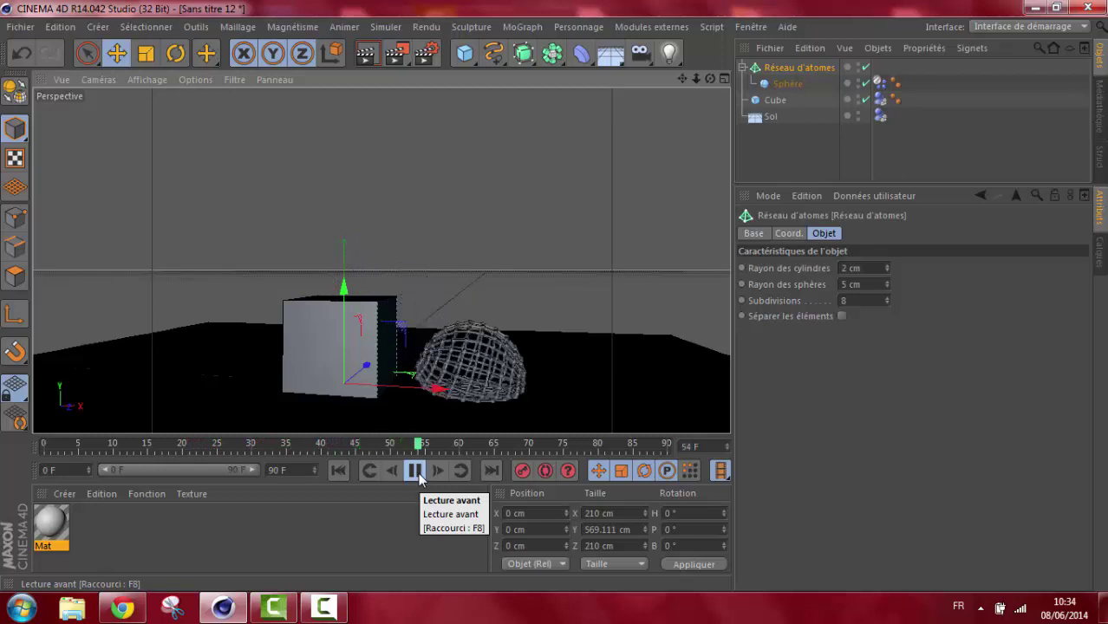
click(413, 479)
click(339, 475)
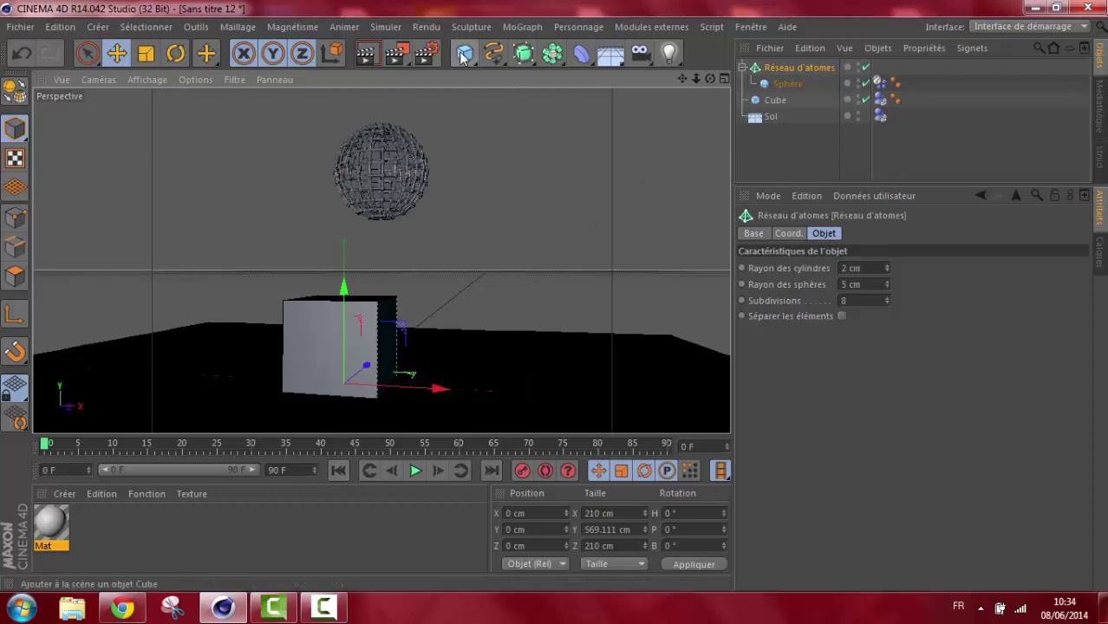
Step: Add a new sphere, raise it into the lattice ball, and apply the Mat material
mouse_move(465, 54)
mouse_down()
mouse_move(595, 87)
mouse_move(889, 106)
mouse_up()
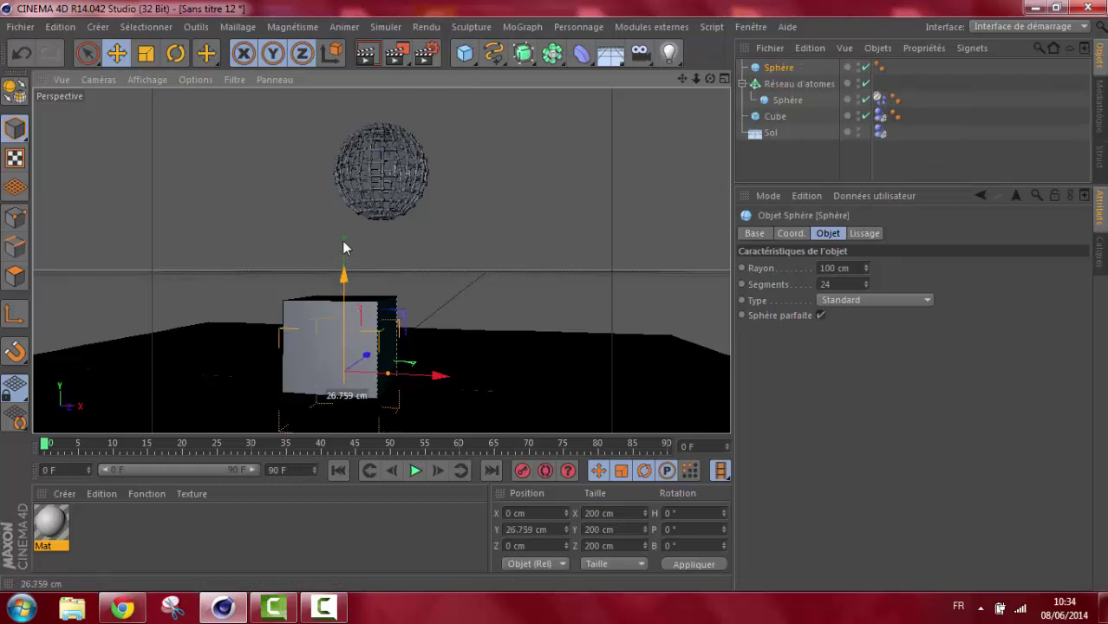
drag(343, 245, 350, 84)
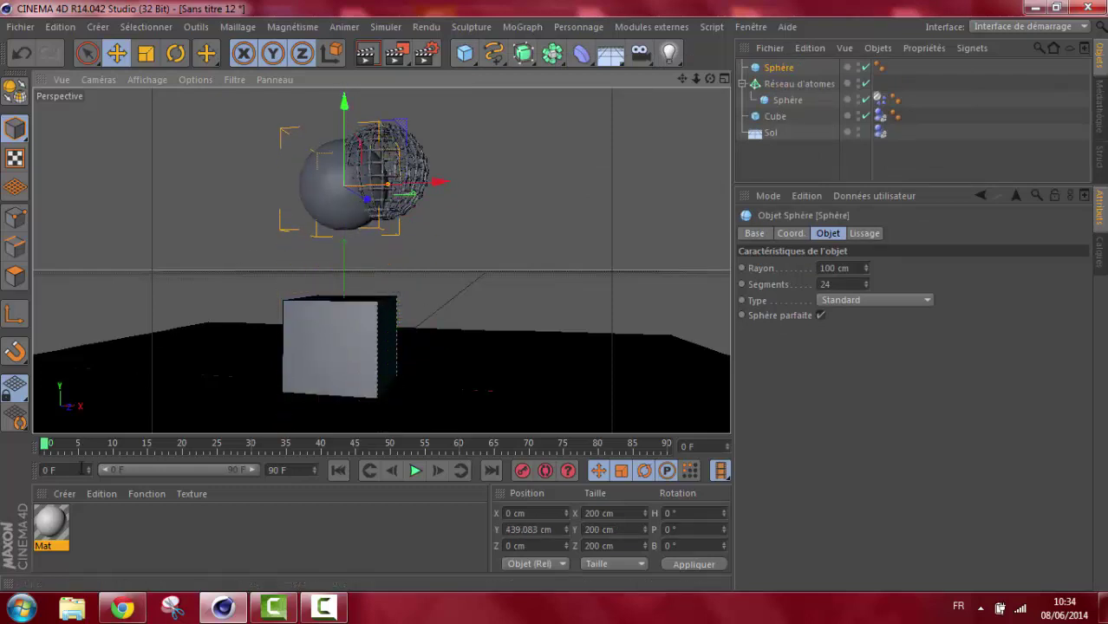
drag(48, 544, 142, 422)
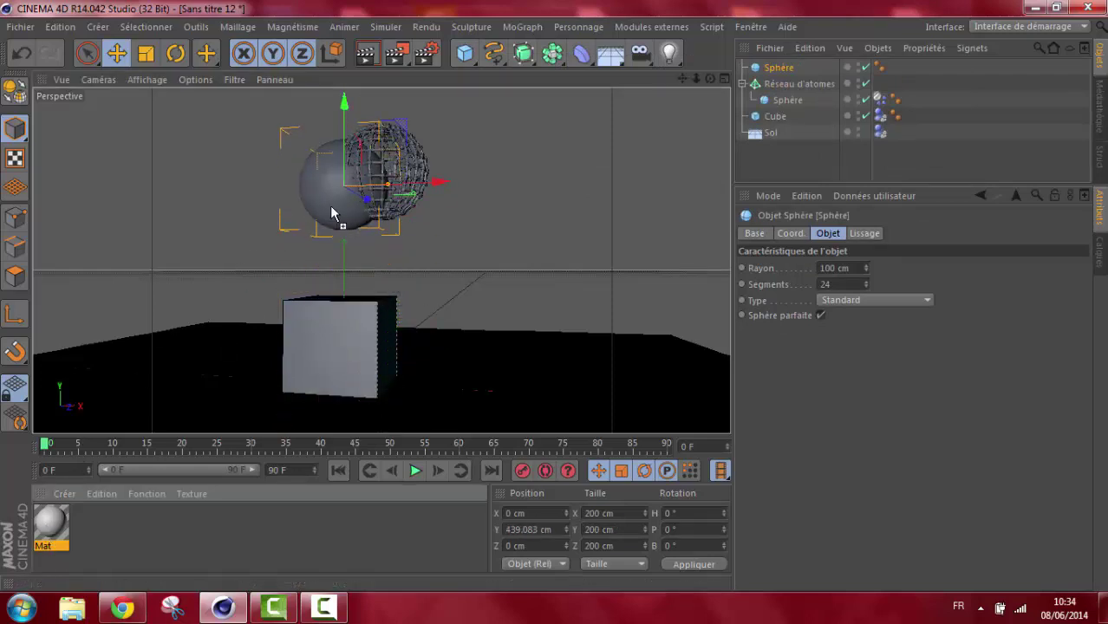
drag(333, 214, 332, 213)
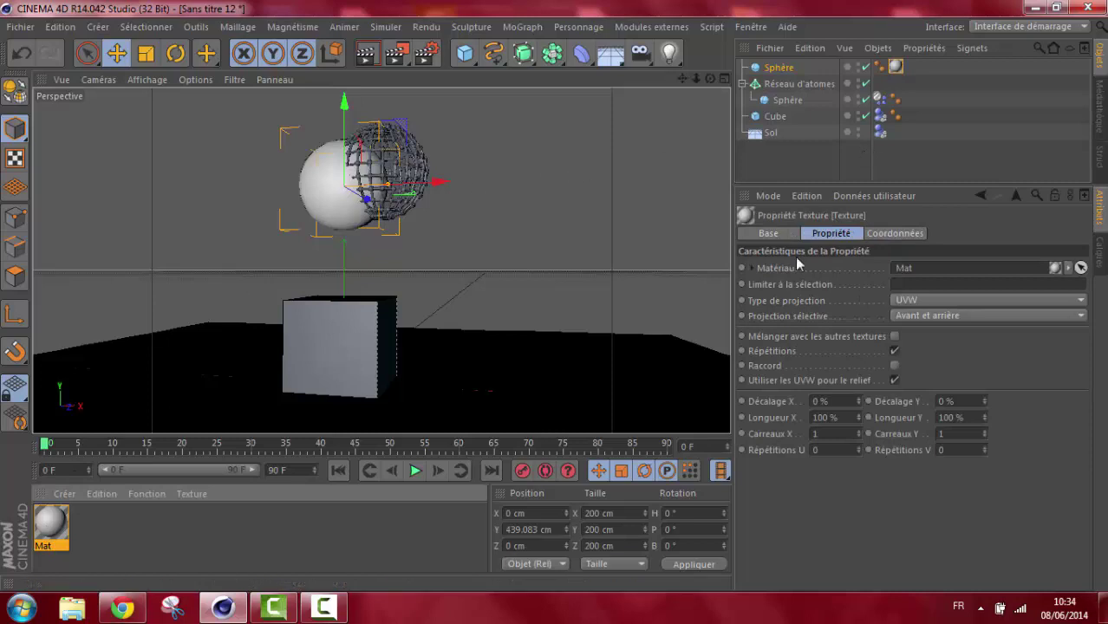
Step: Set the new sphere's Rayon to 25 cm and shift it sideways inside the lattice
click(778, 67)
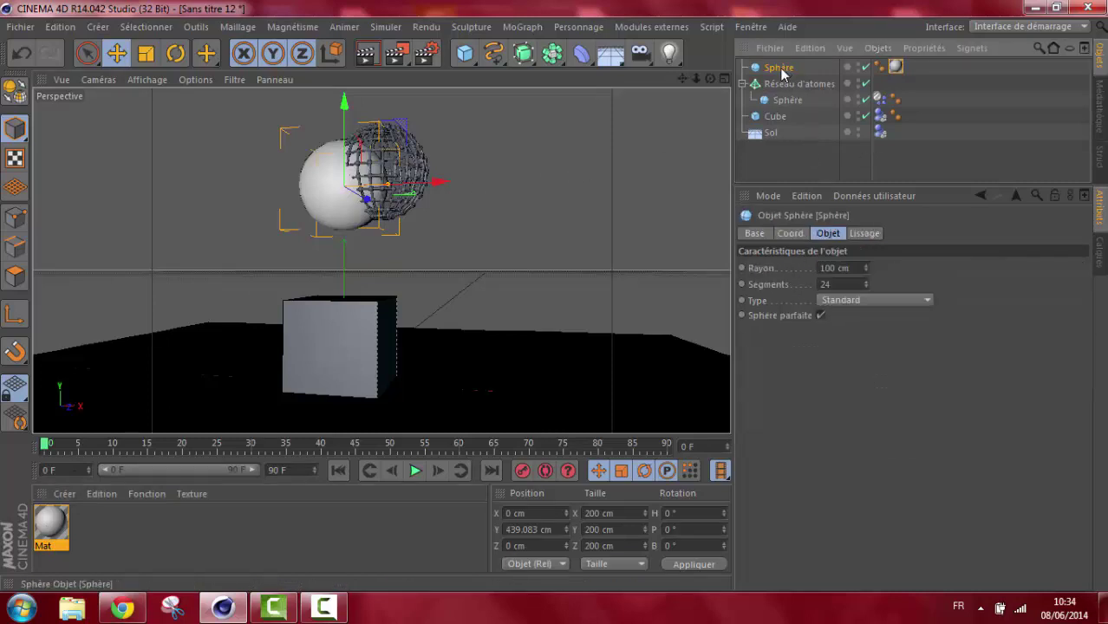
click(857, 269)
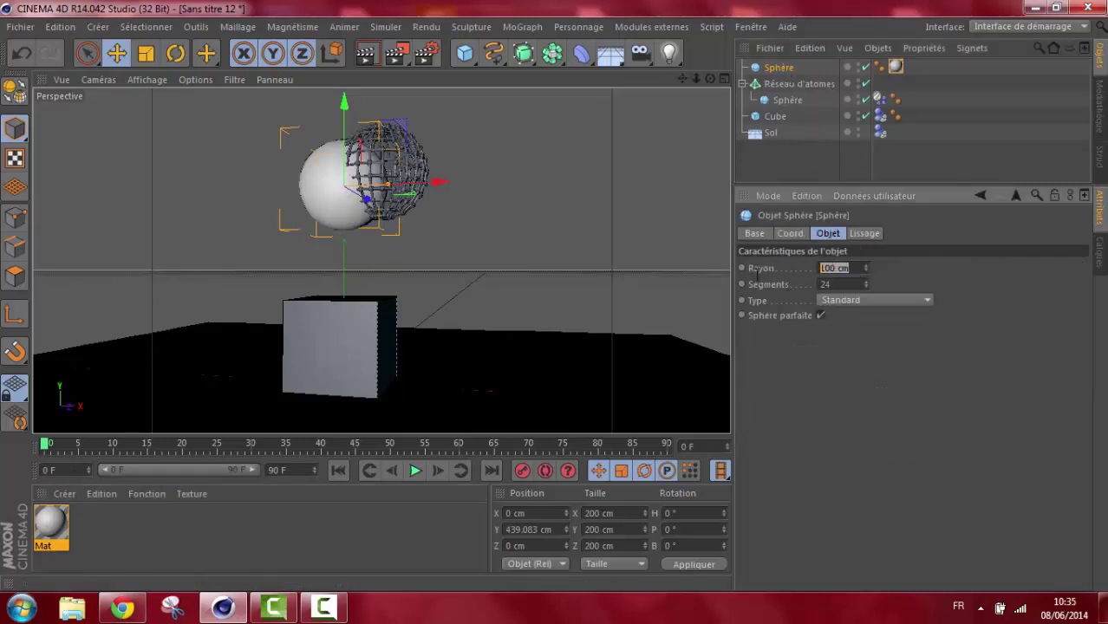
text(25)
key(Return)
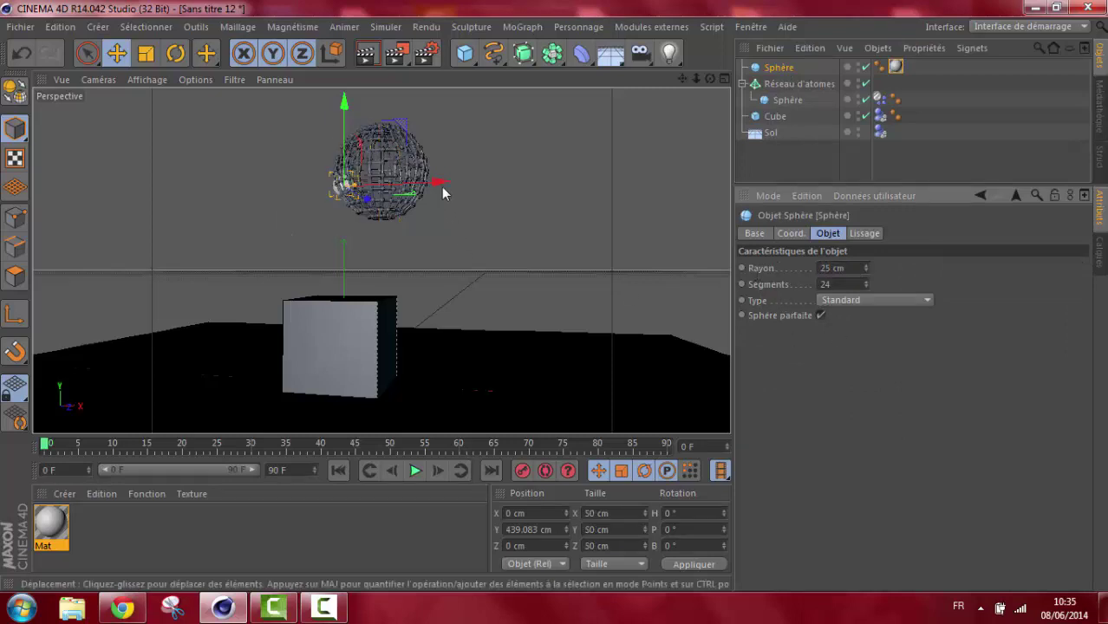
drag(438, 181, 478, 190)
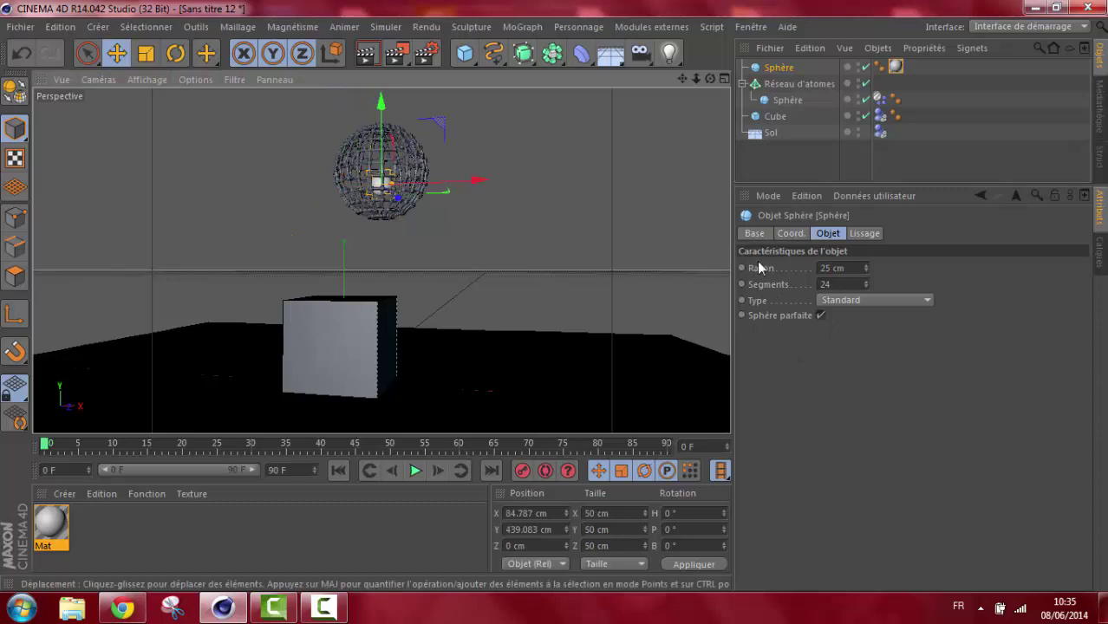
Step: Change the lattice Sphère's Segments from 24 to 23, then reselect the small 25 cm sphere
click(786, 100)
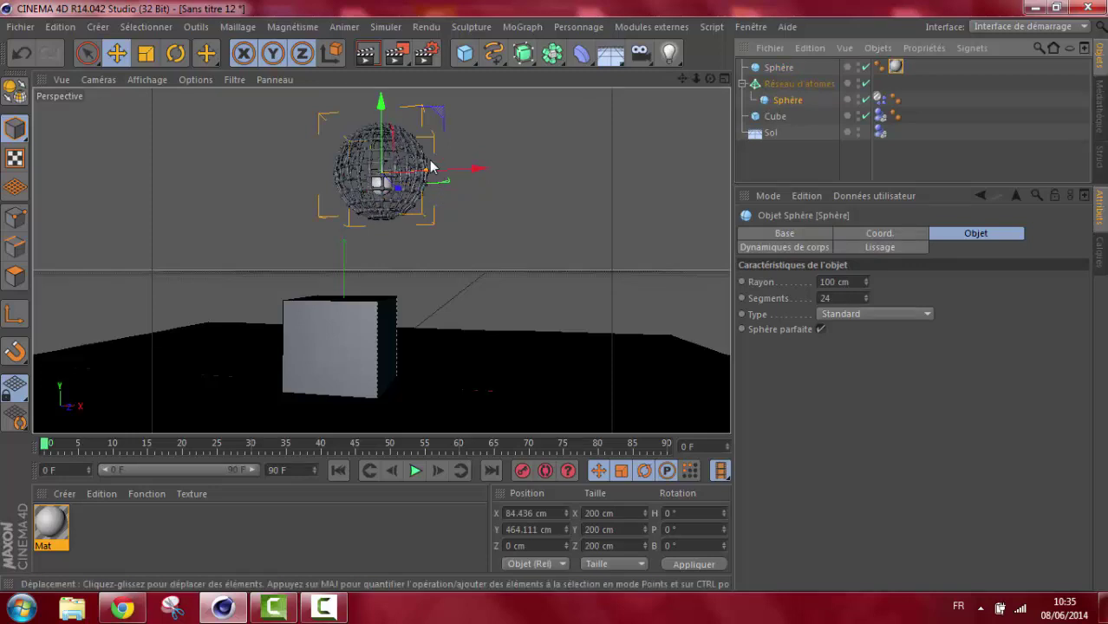
click(867, 296)
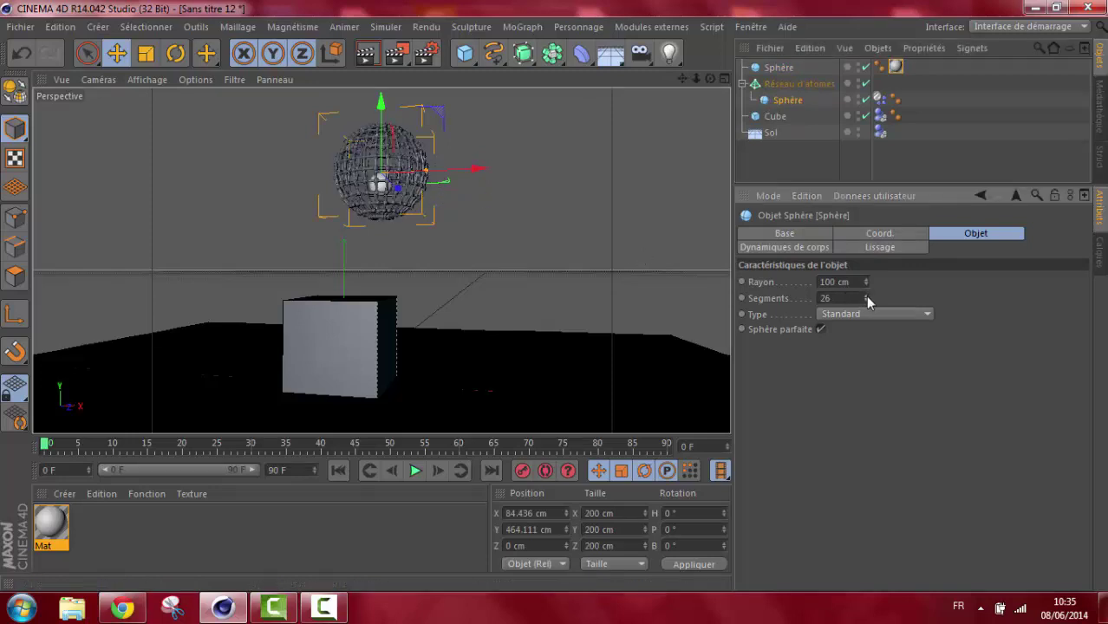
click(867, 302)
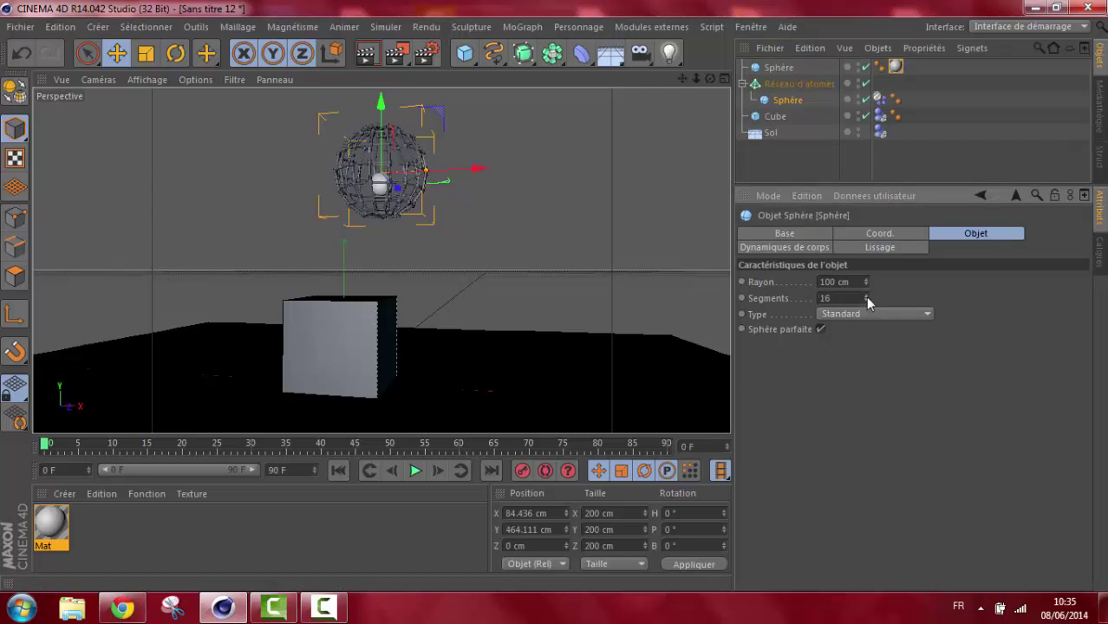
click(867, 301)
click(867, 297)
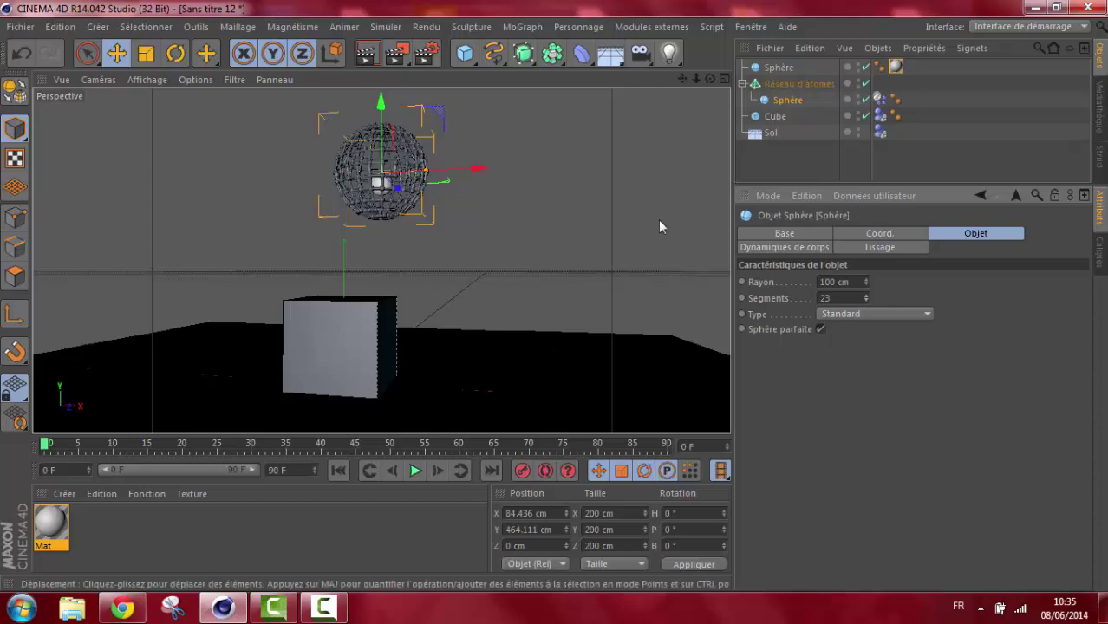
click(779, 68)
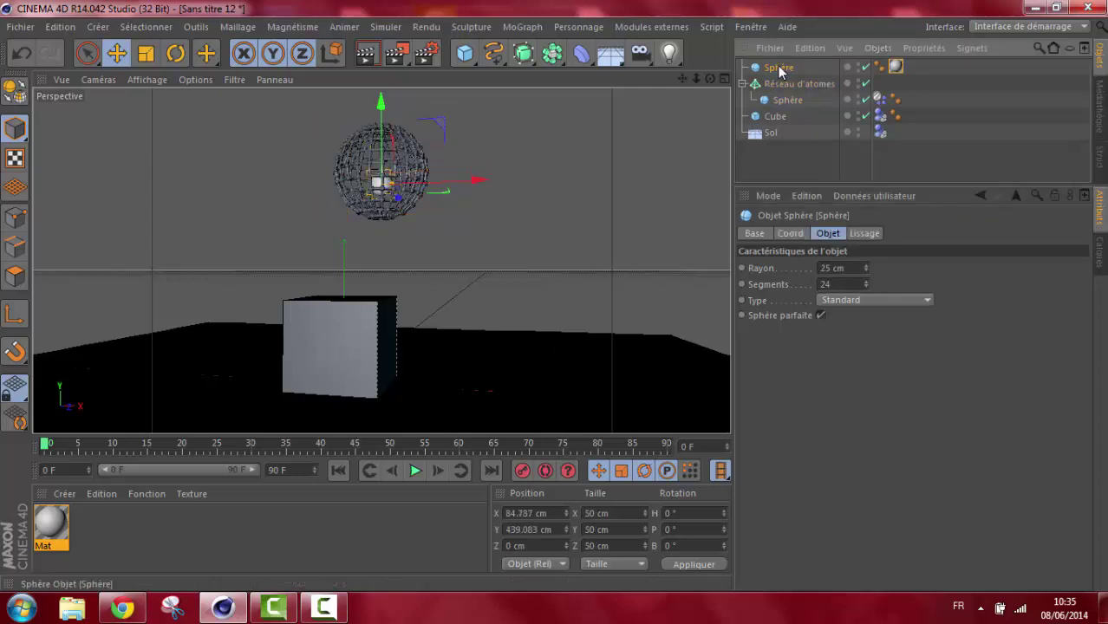
Step: Give the small sphere a body dynamics tag, preview the fall to 65F, and rewind
right_click(783, 73)
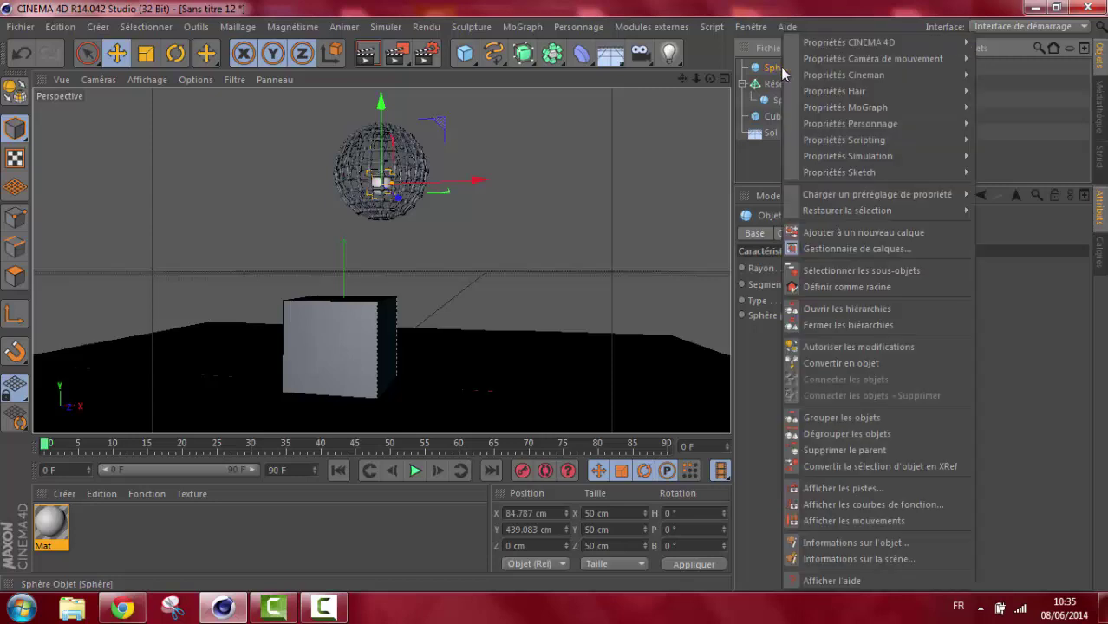
mouse_move(848, 156)
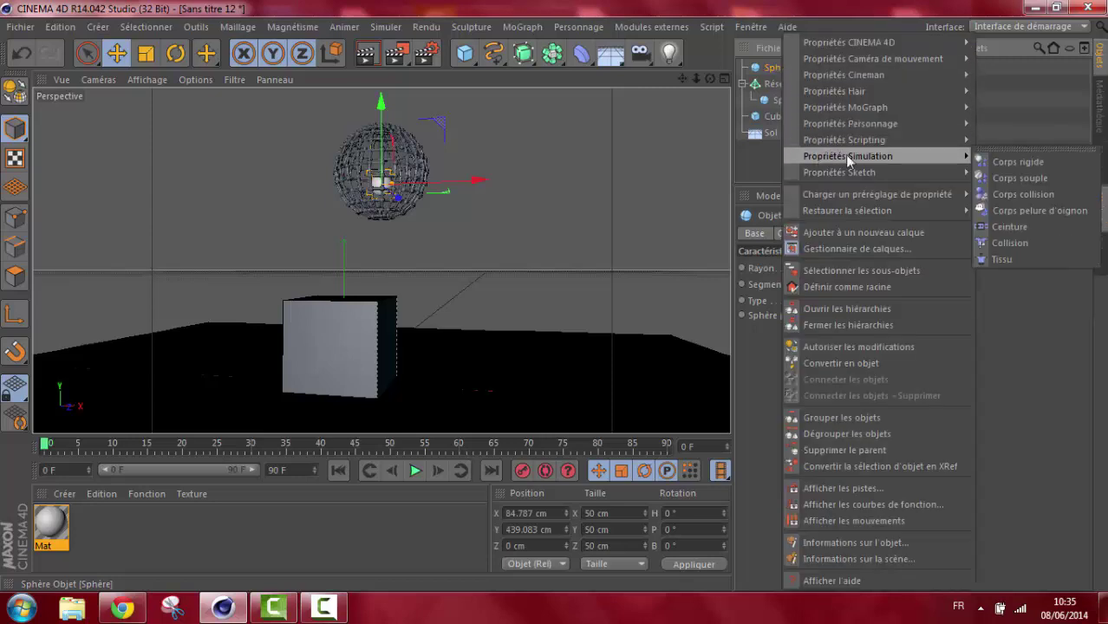
click(1011, 164)
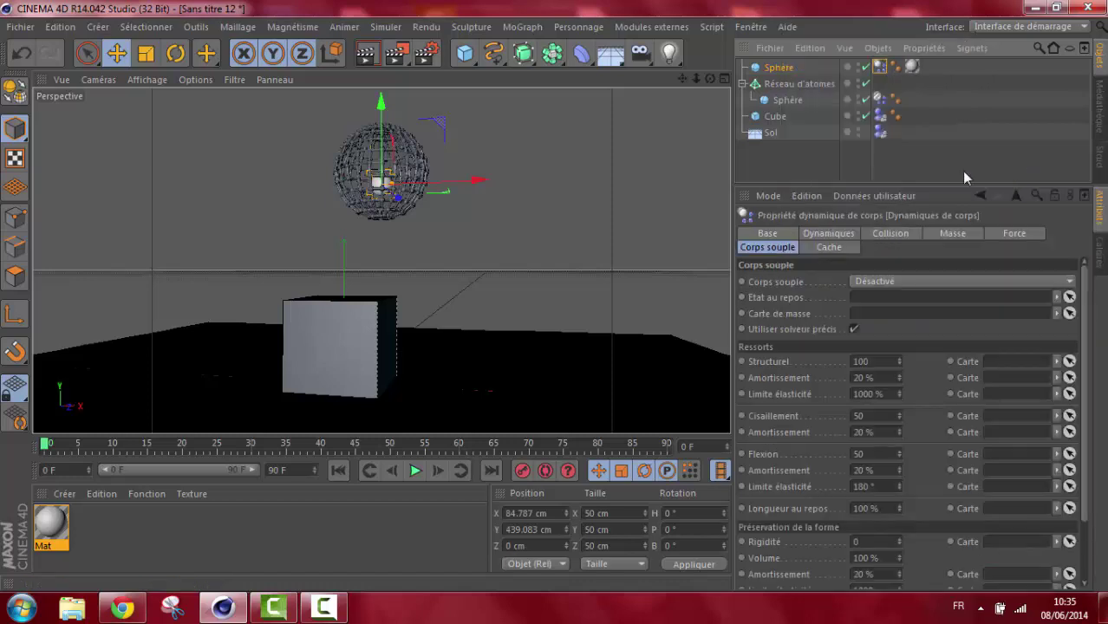
click(413, 471)
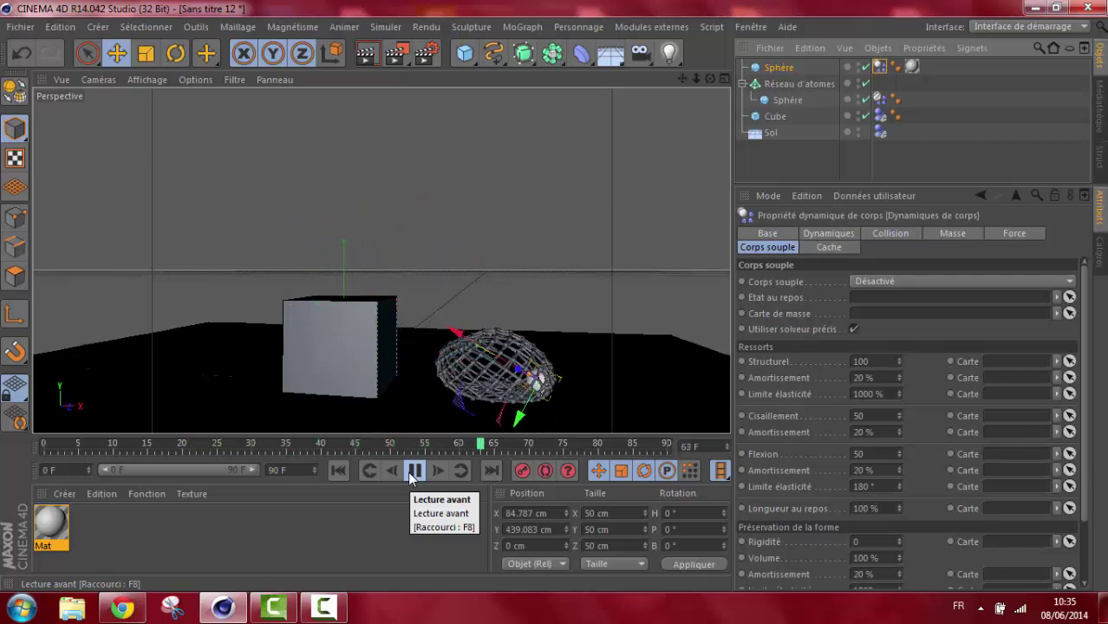
click(413, 474)
click(339, 470)
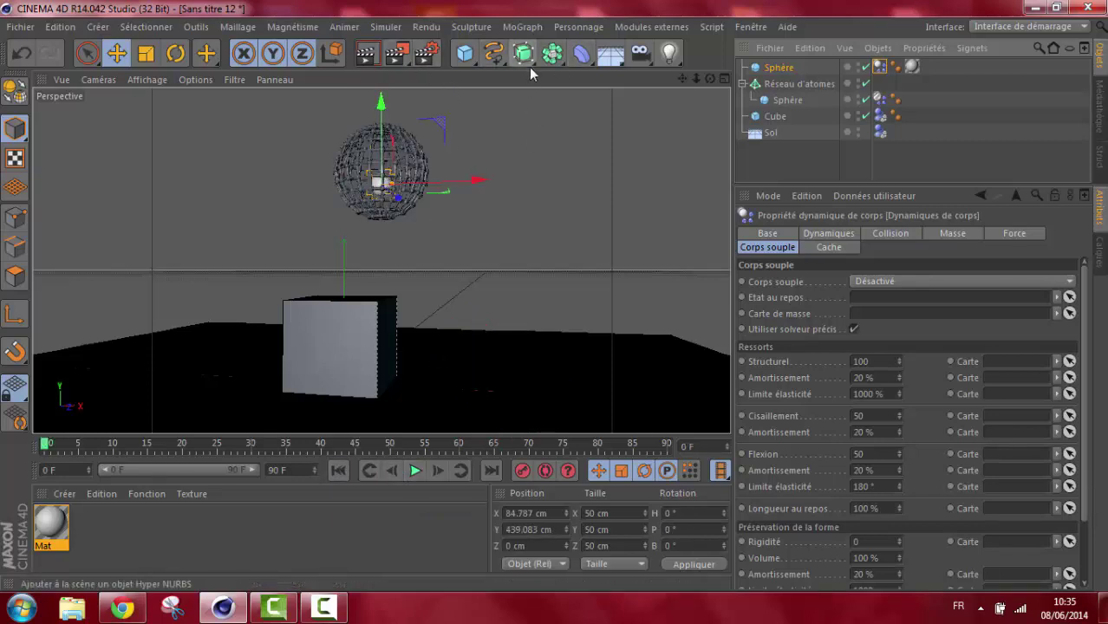
Step: Add a Cloneur in Sphérique grid mode holding the small Sphère, raised to Y 492.874 cm
click(523, 29)
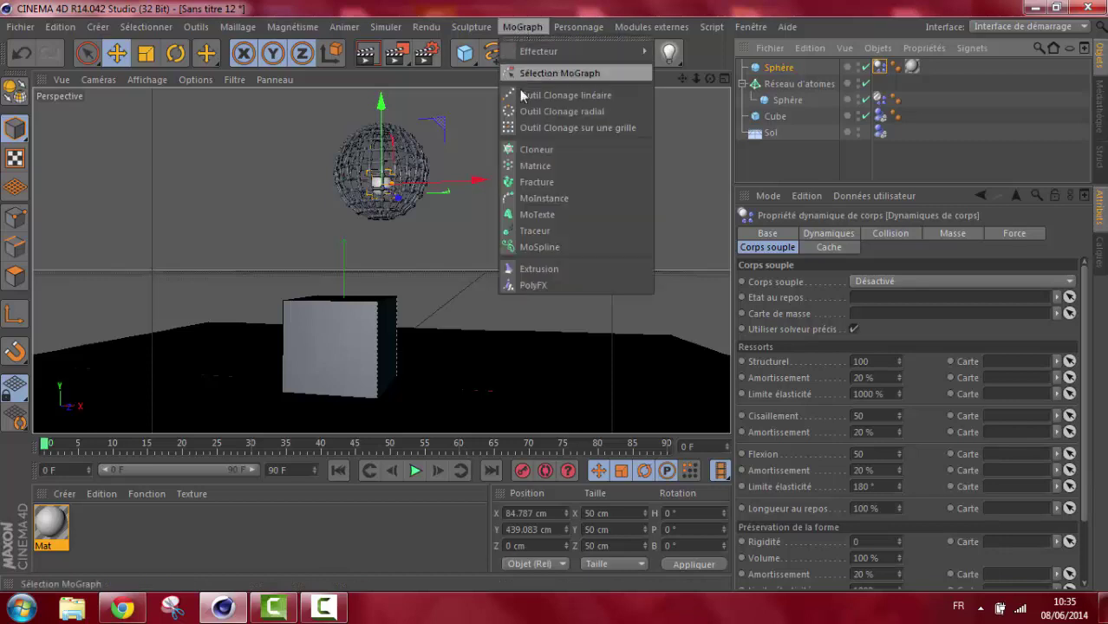
click(531, 151)
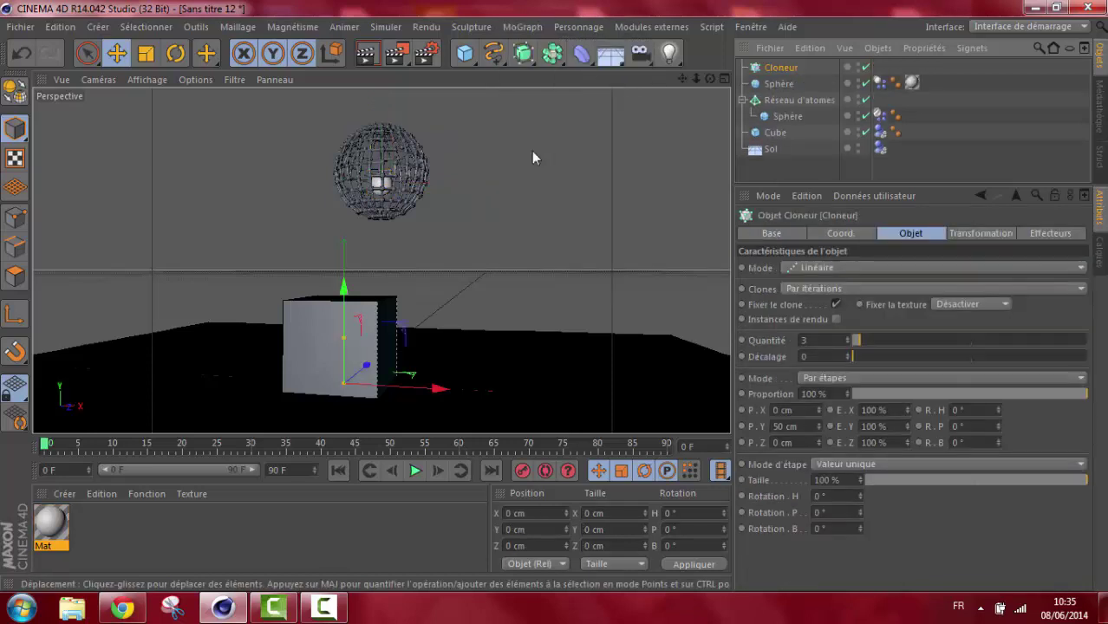
click(819, 269)
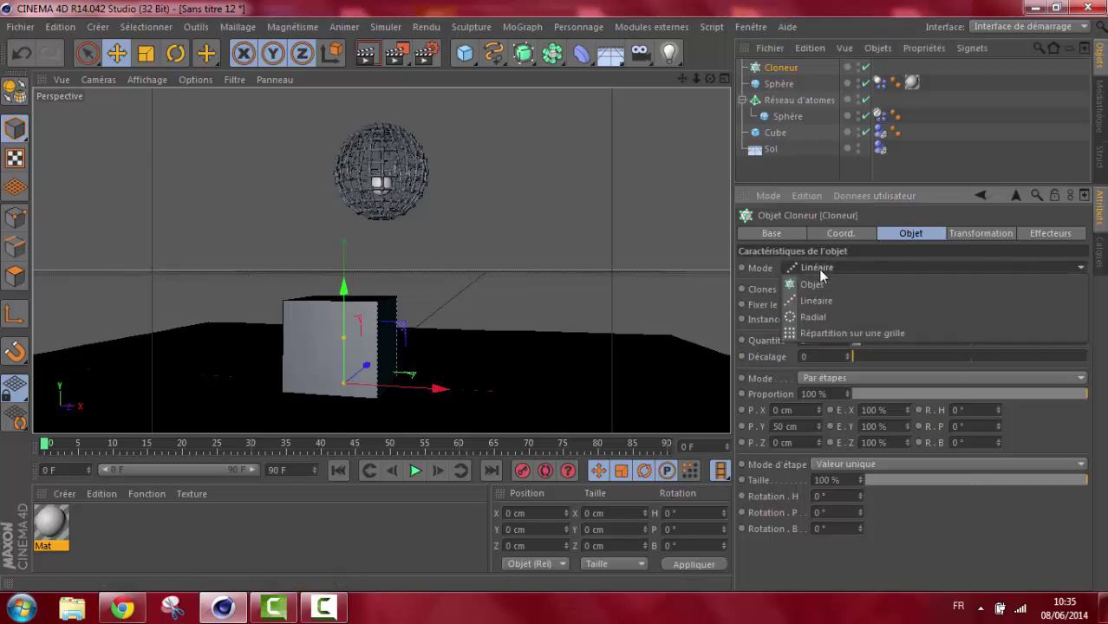
click(819, 337)
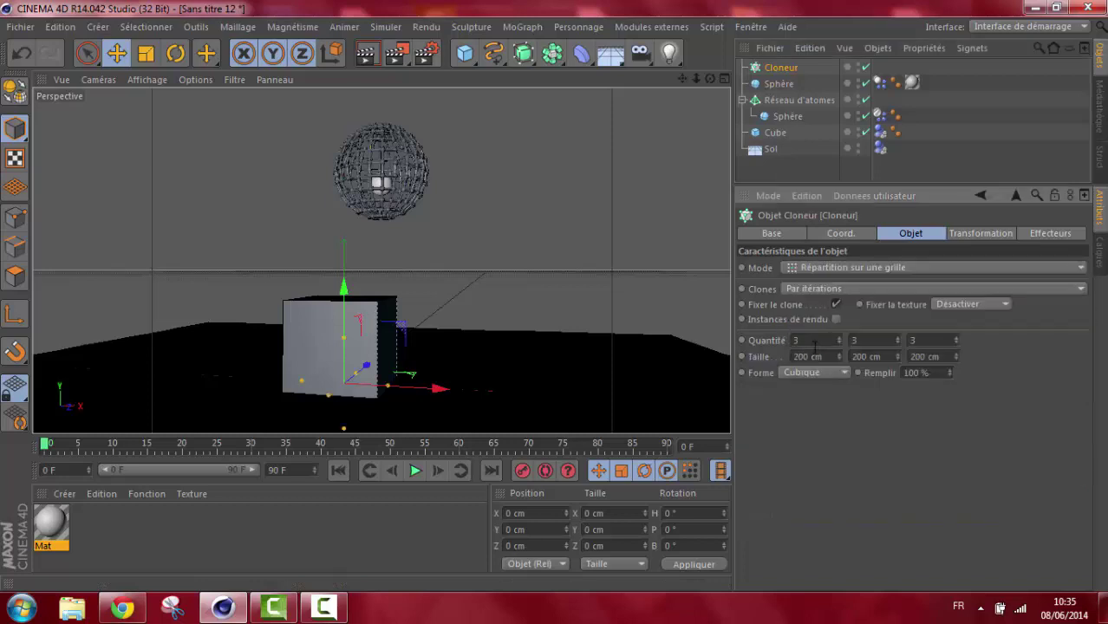
click(845, 373)
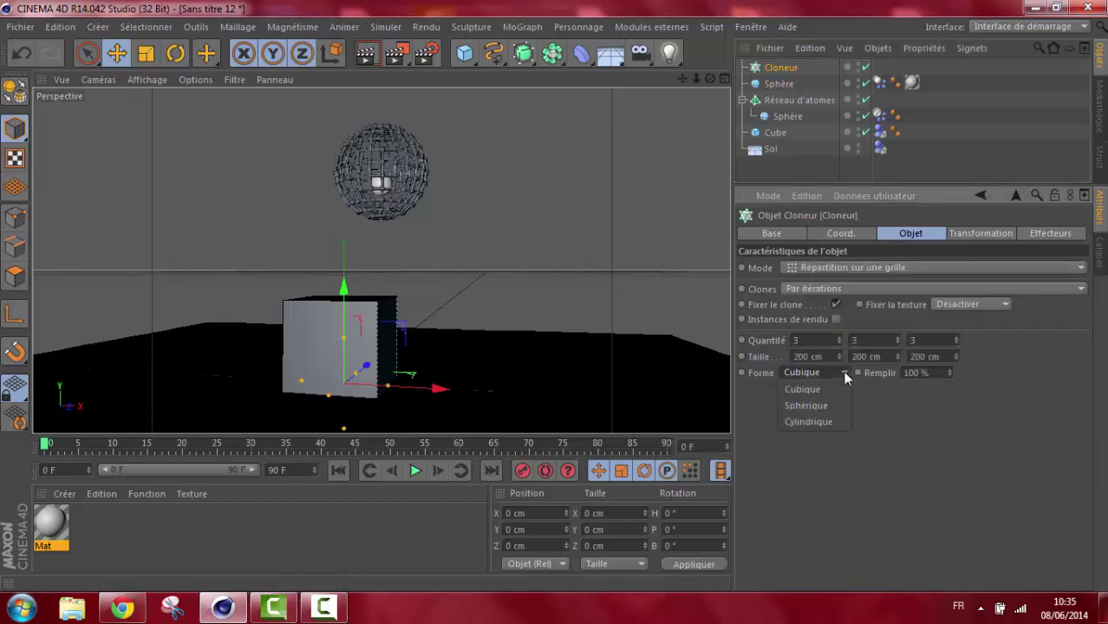
click(810, 406)
drag(779, 84, 782, 69)
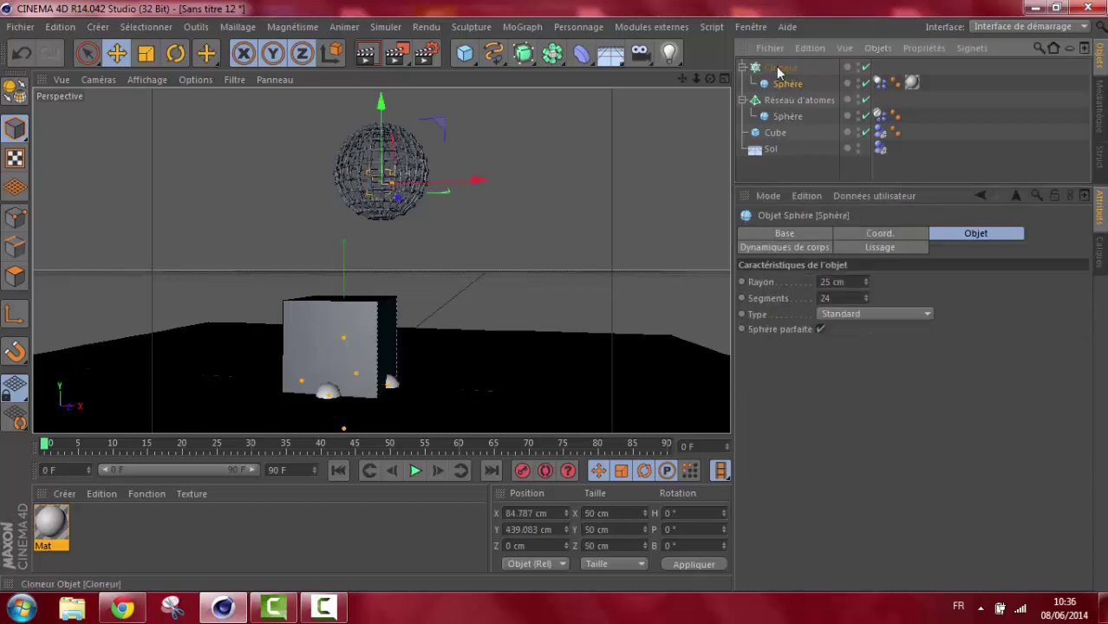
drag(379, 118, 379, 93)
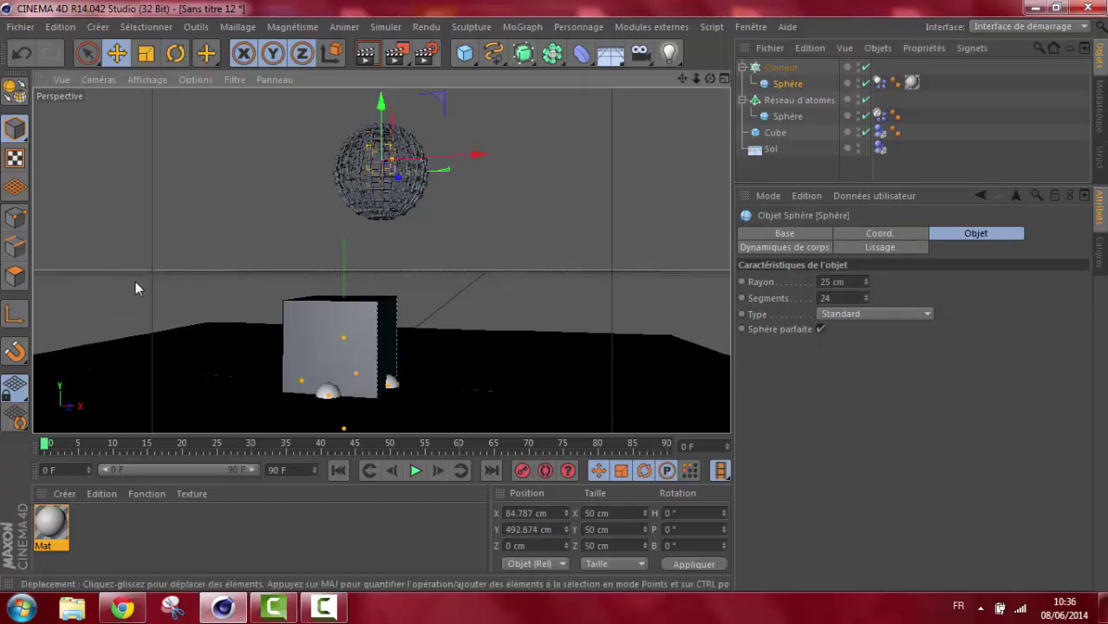
Step: Raise the Cloneur along Y to 461 cm so the clones sit inside the lattice sphere
click(782, 67)
drag(344, 289, 371, 124)
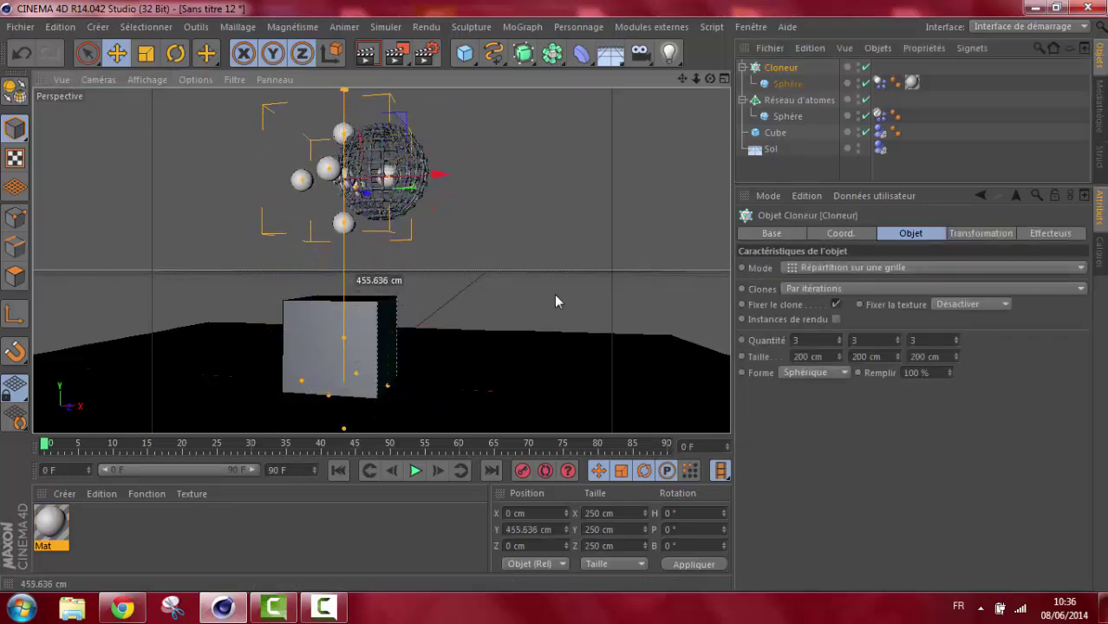
mouse_move(371, 124)
mouse_down()
mouse_move(443, 207)
mouse_move(475, 180)
mouse_up()
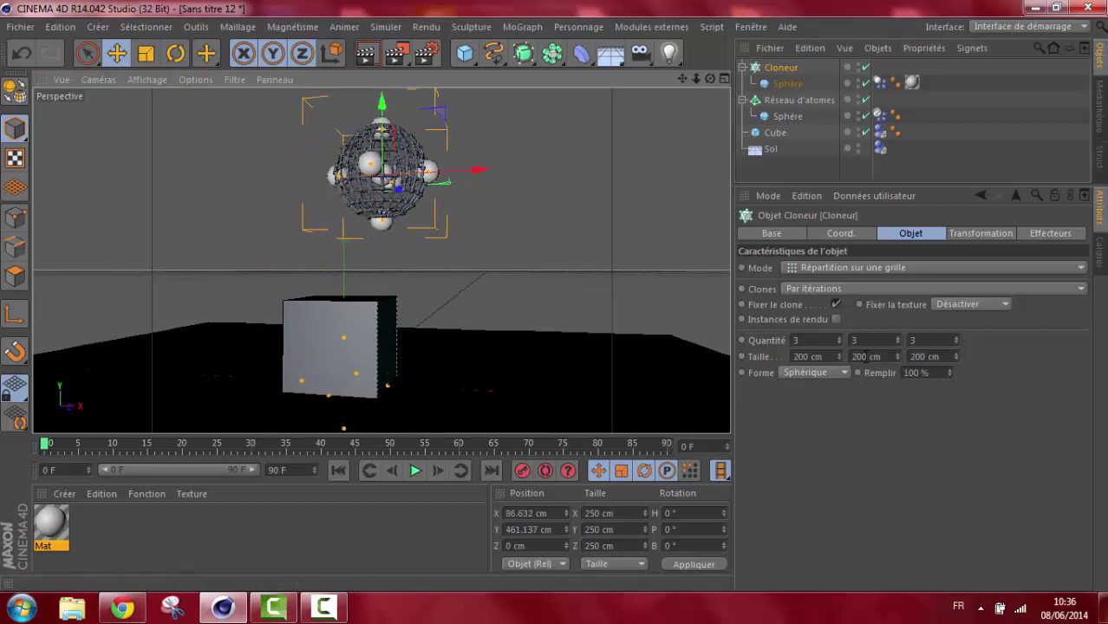
Step: Size the clone grid to 142 × 135 × 131 cm with 3 clones along Y, then play the simulation
mouse_move(841, 360)
mouse_down()
mouse_move(838, 376)
mouse_move(840, 366)
mouse_up()
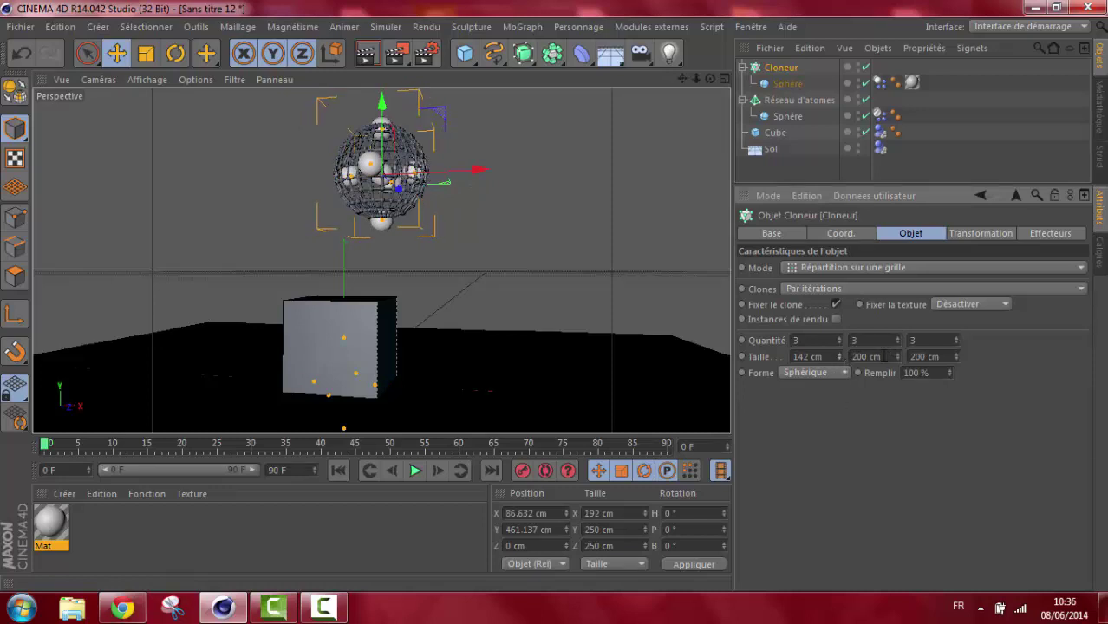
click(897, 343)
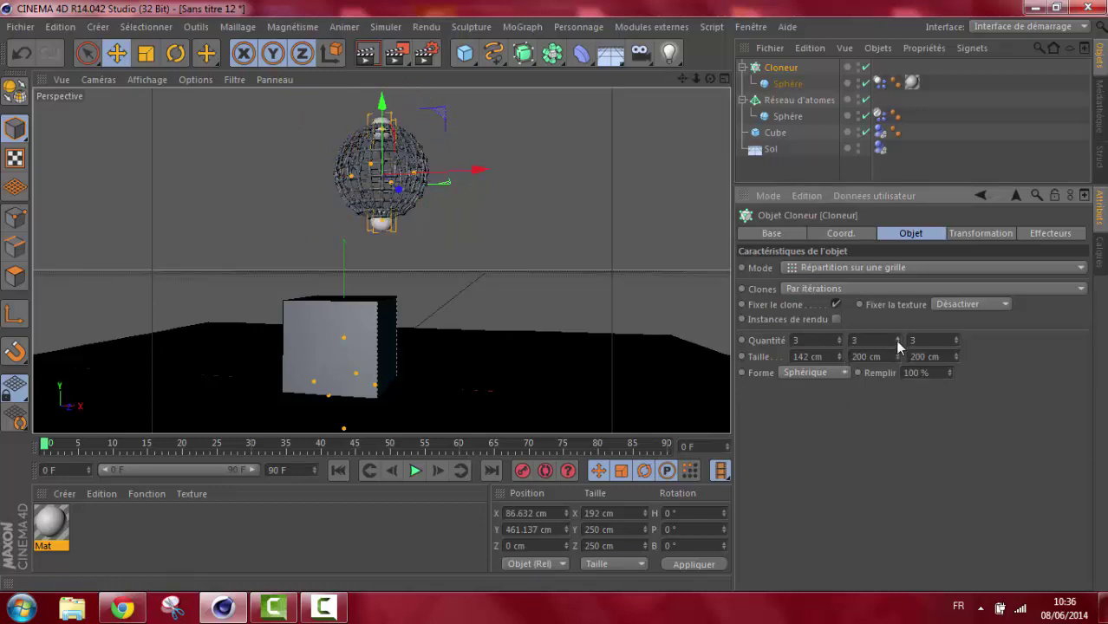
click(897, 343)
click(897, 343)
click(897, 340)
text(192)
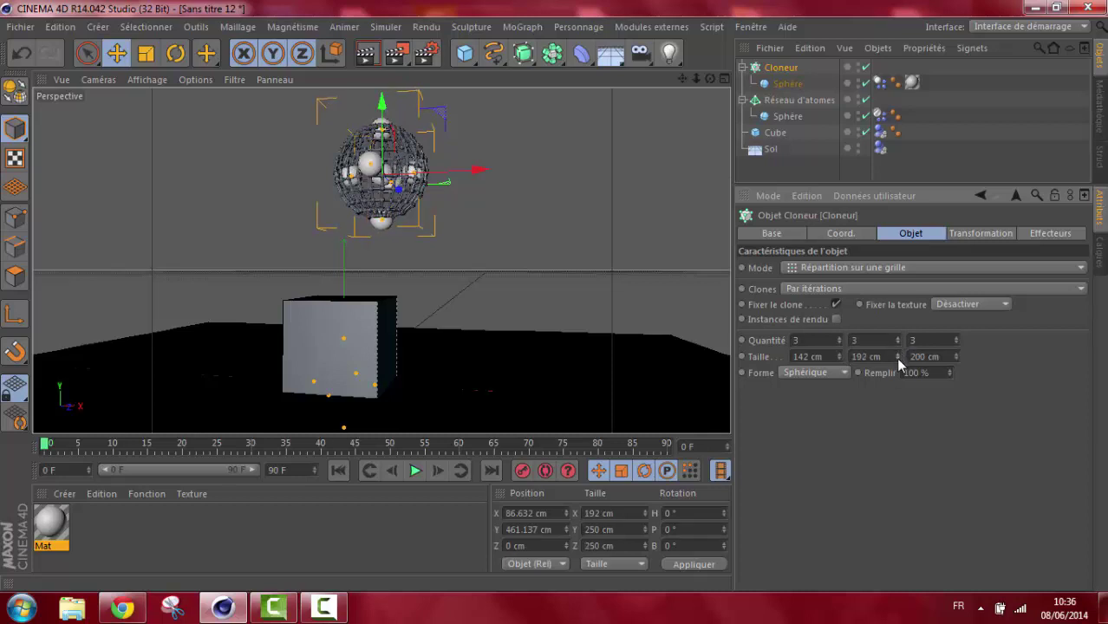
mouse_move(896, 357)
mouse_down()
mouse_move(895, 368)
mouse_move(895, 358)
mouse_up()
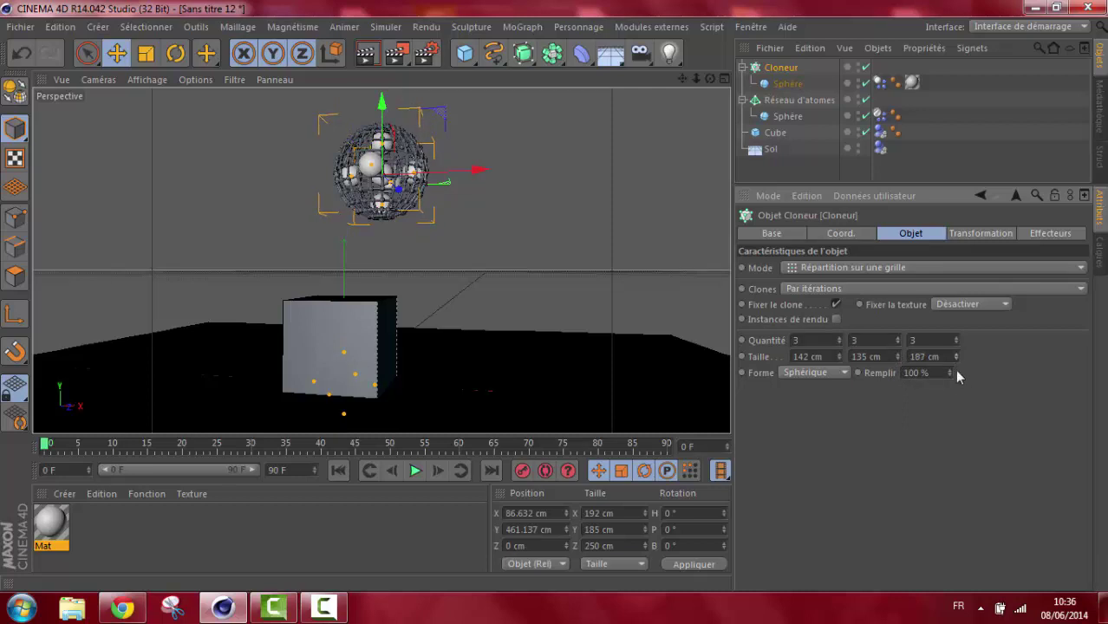
mouse_move(957, 373)
mouse_down()
mouse_move(964, 407)
mouse_move(958, 371)
mouse_up()
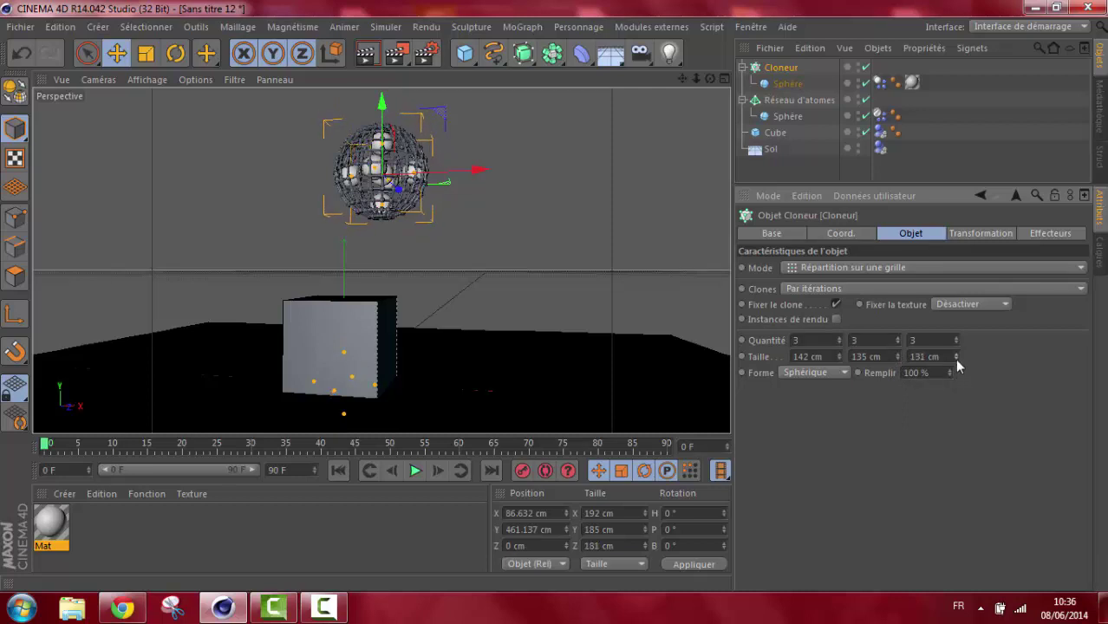
click(415, 470)
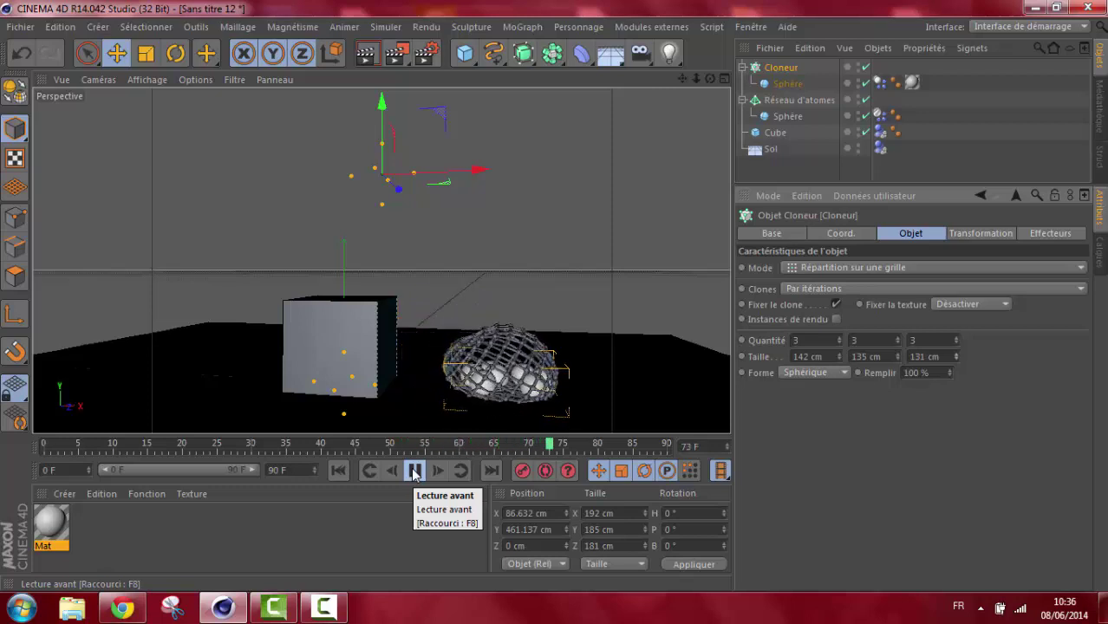
Step: Stop the simulation and rewind it to frame 0
click(414, 471)
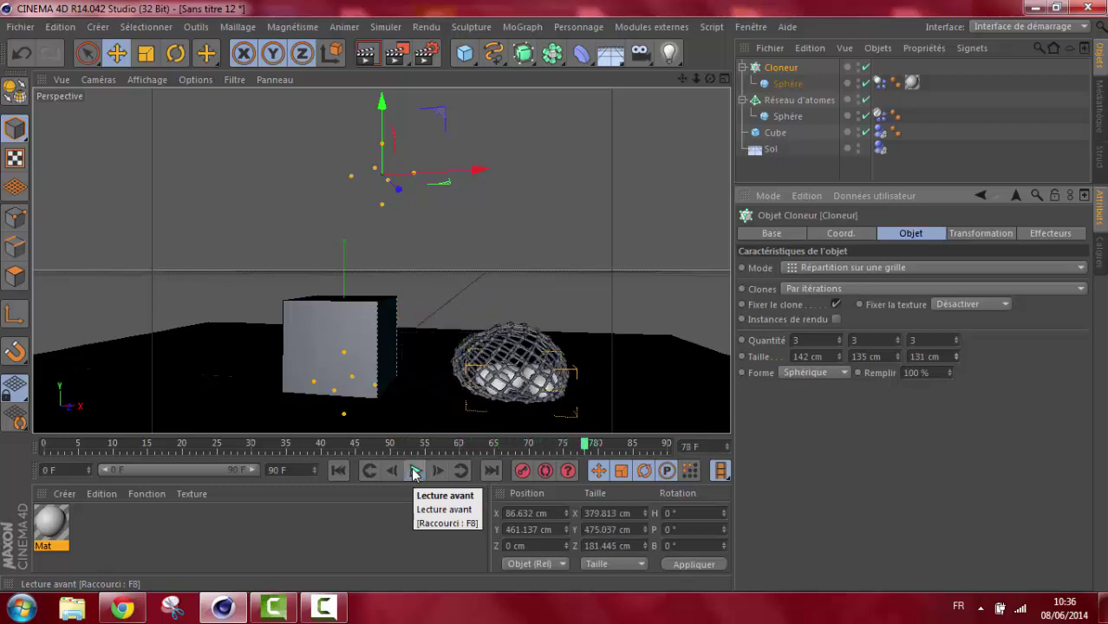
click(337, 471)
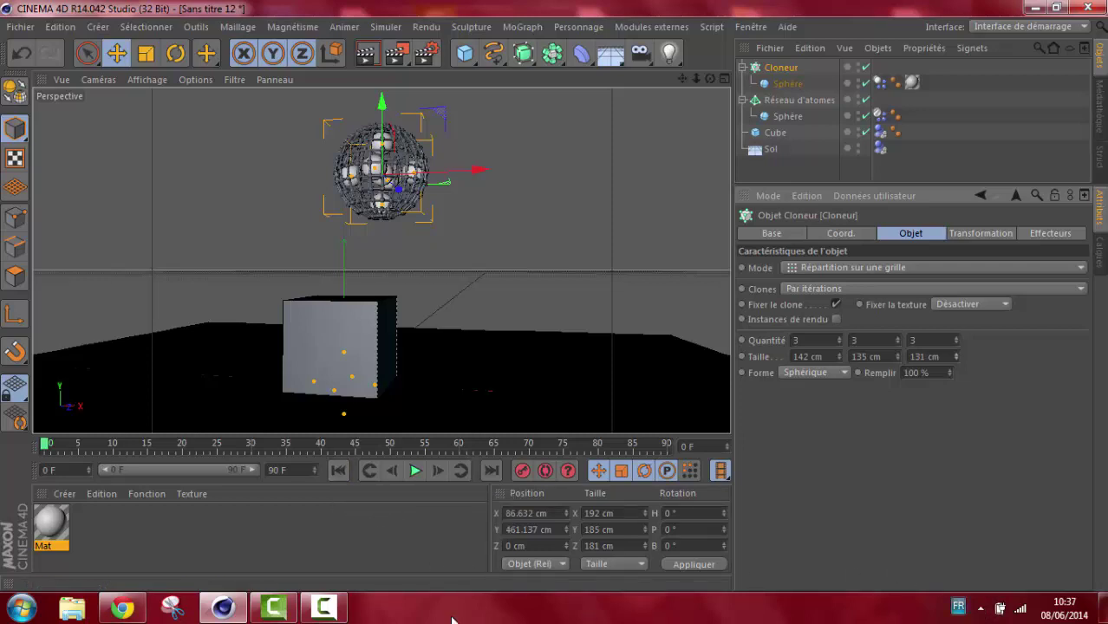
mouse_move(323, 607)
click(333, 614)
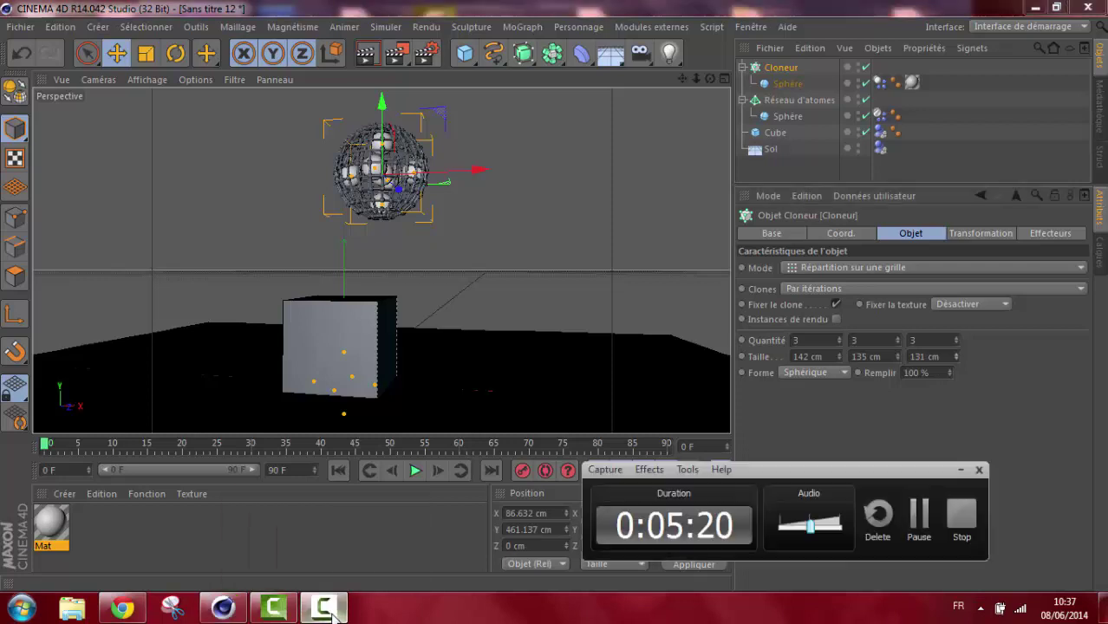